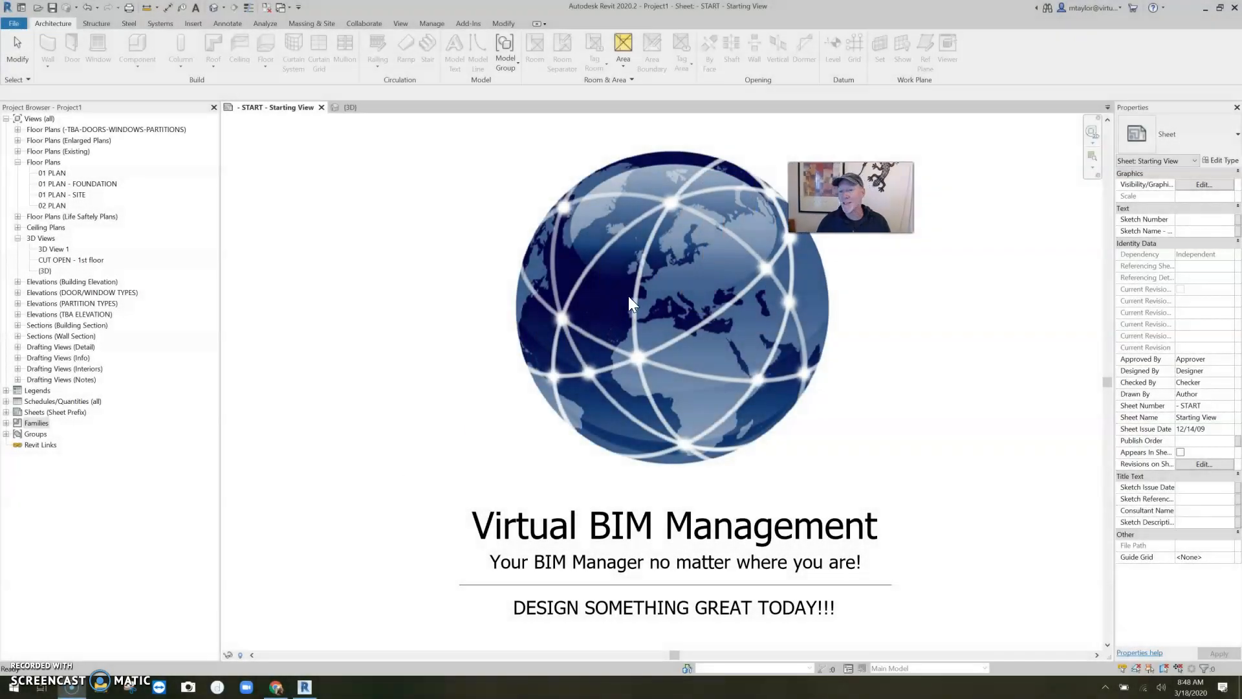
left_click_drag(788, 218, 829, 210)
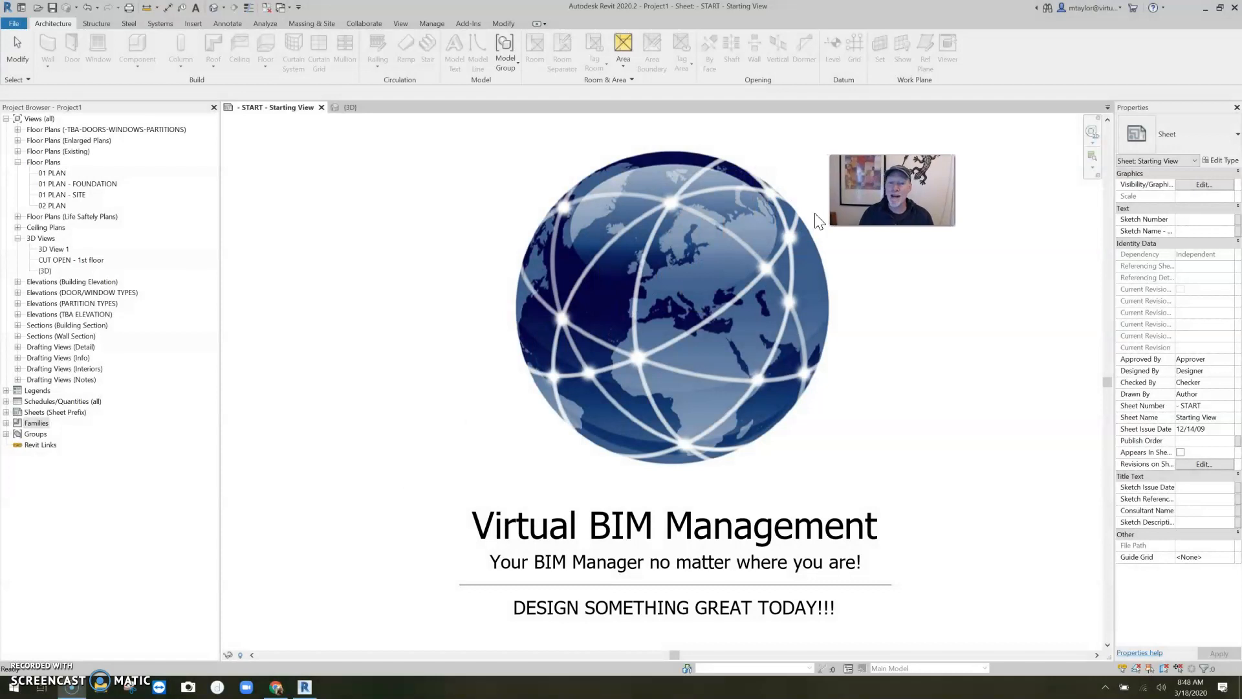
scroll(690, 267, "up", 5)
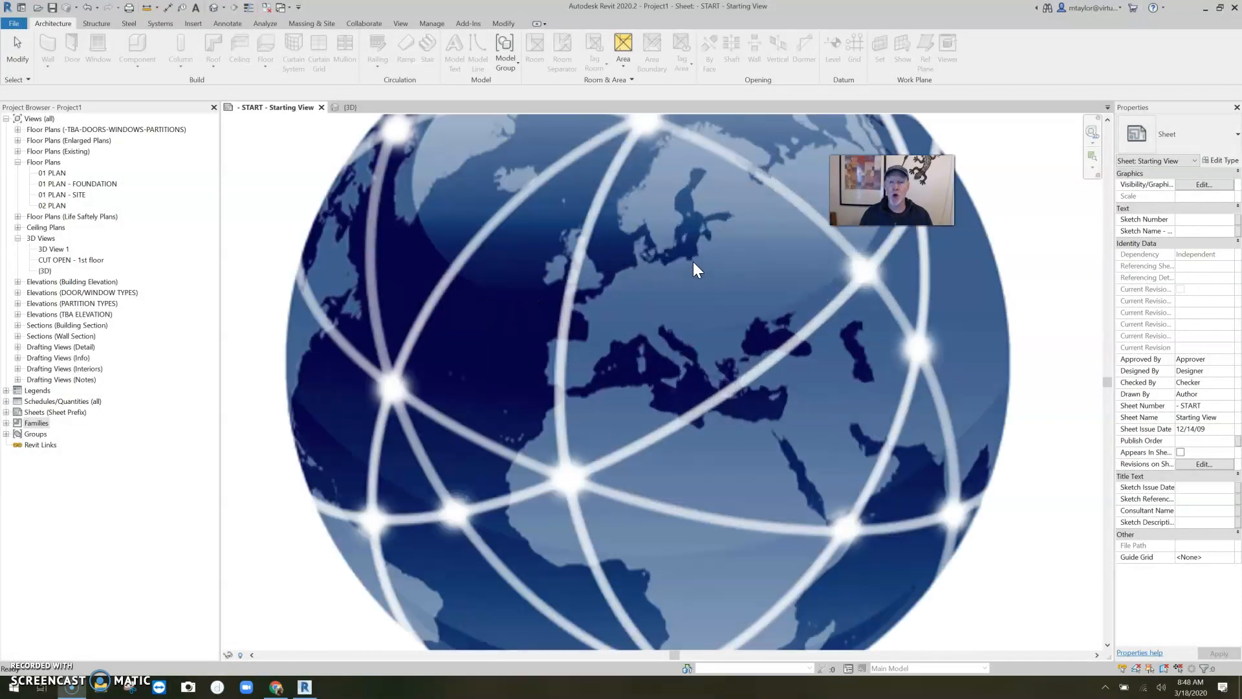
scroll(666, 306, "up", 2)
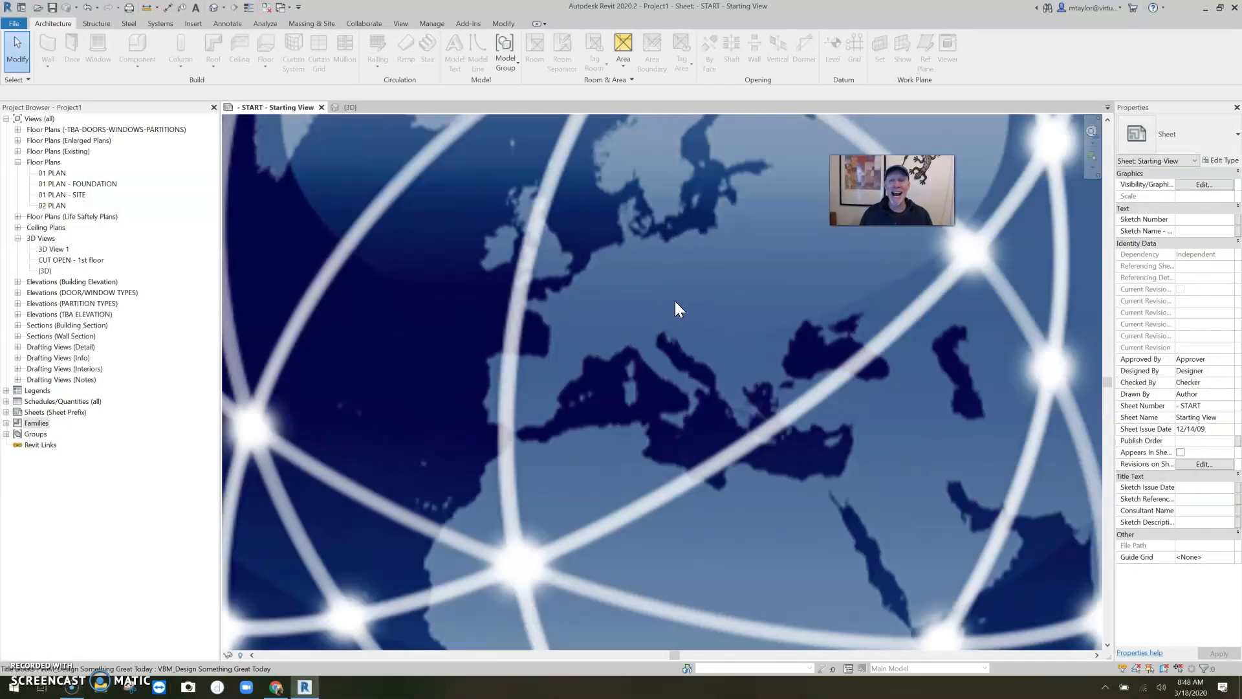
scroll(674, 301, "down", 7)
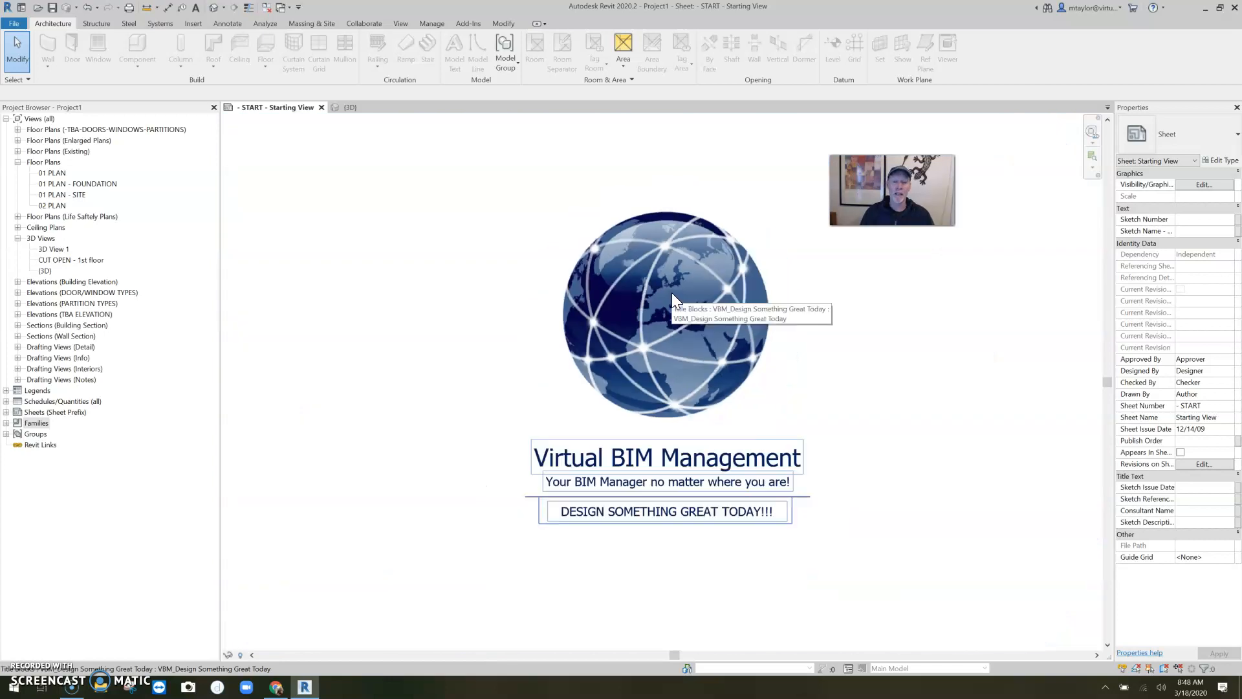
scroll(679, 314, "up", 5)
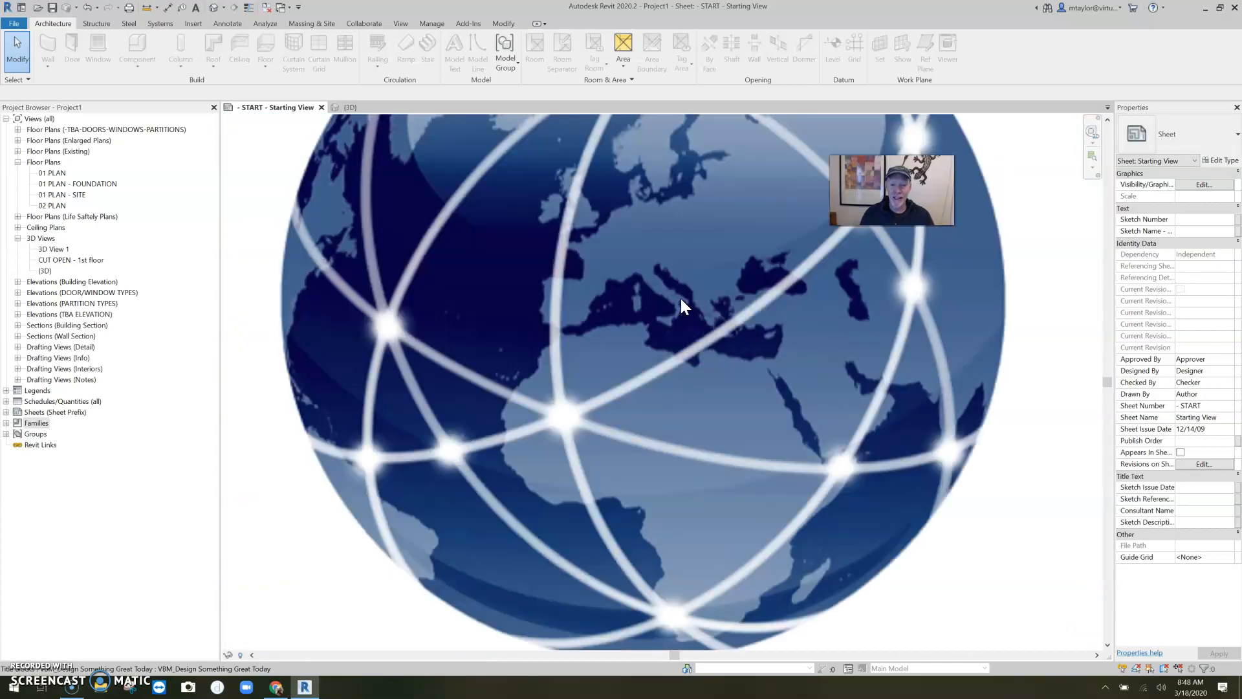
scroll(682, 304, "up", 2)
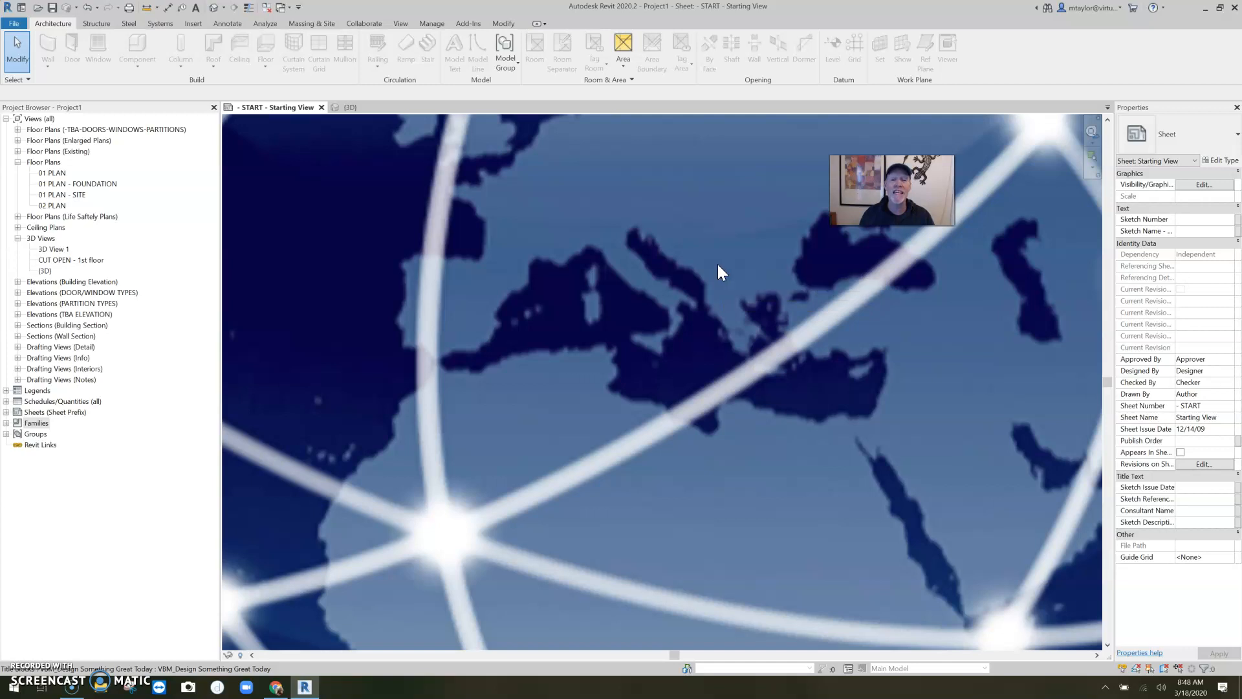
scroll(718, 264, "down", 5)
scroll(689, 309, "up", 4)
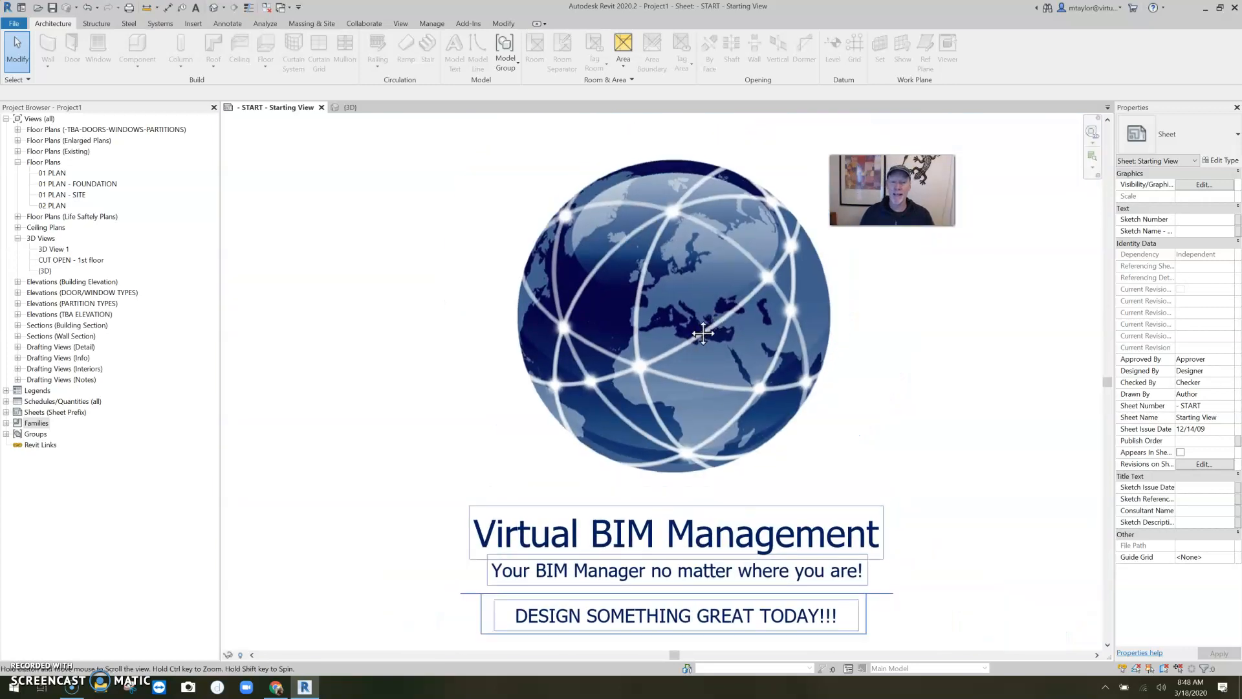
middle_click_drag(703, 320, 696, 295)
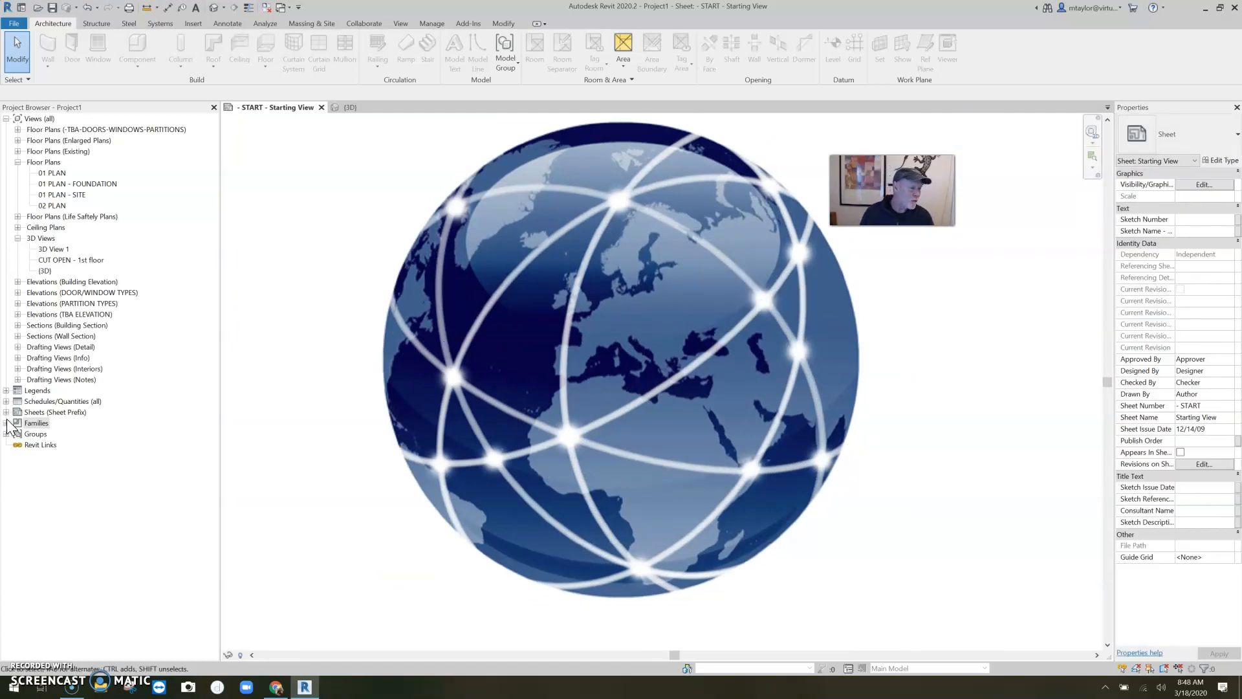
Step: Open the {3D} view and expand the Casework families to examine the types of 06 Base Cabinet - Flush - Single Door
left_click(344, 107)
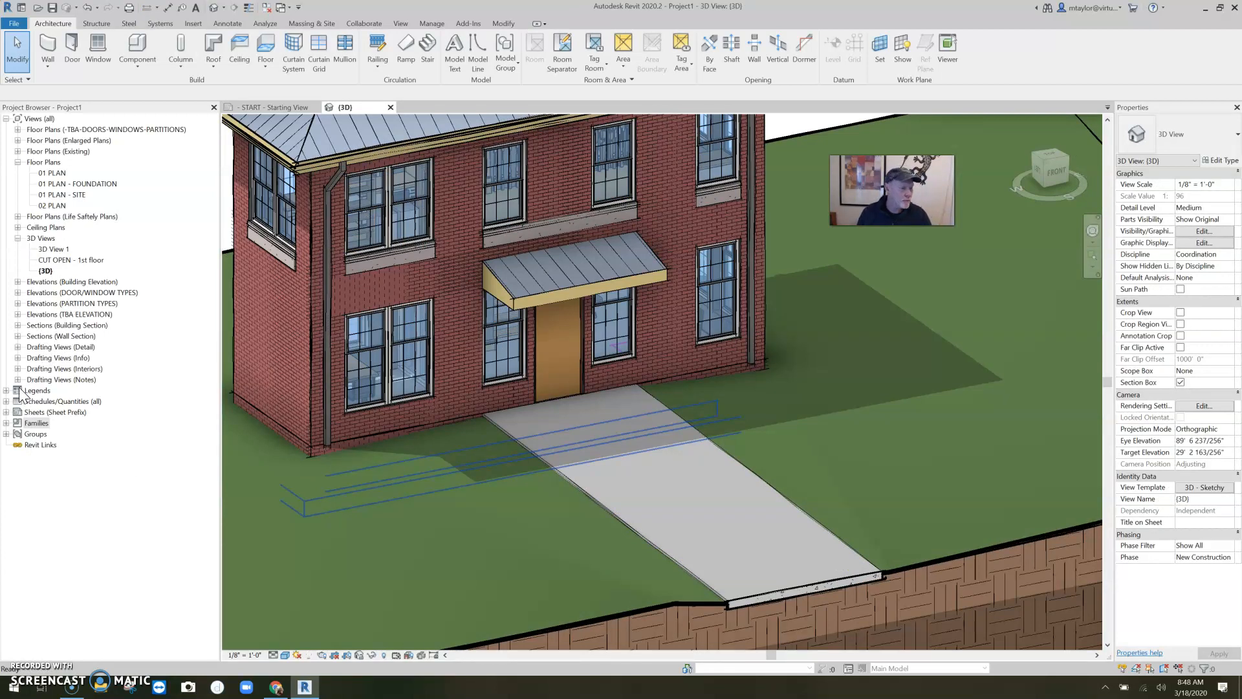
left_click(6, 422)
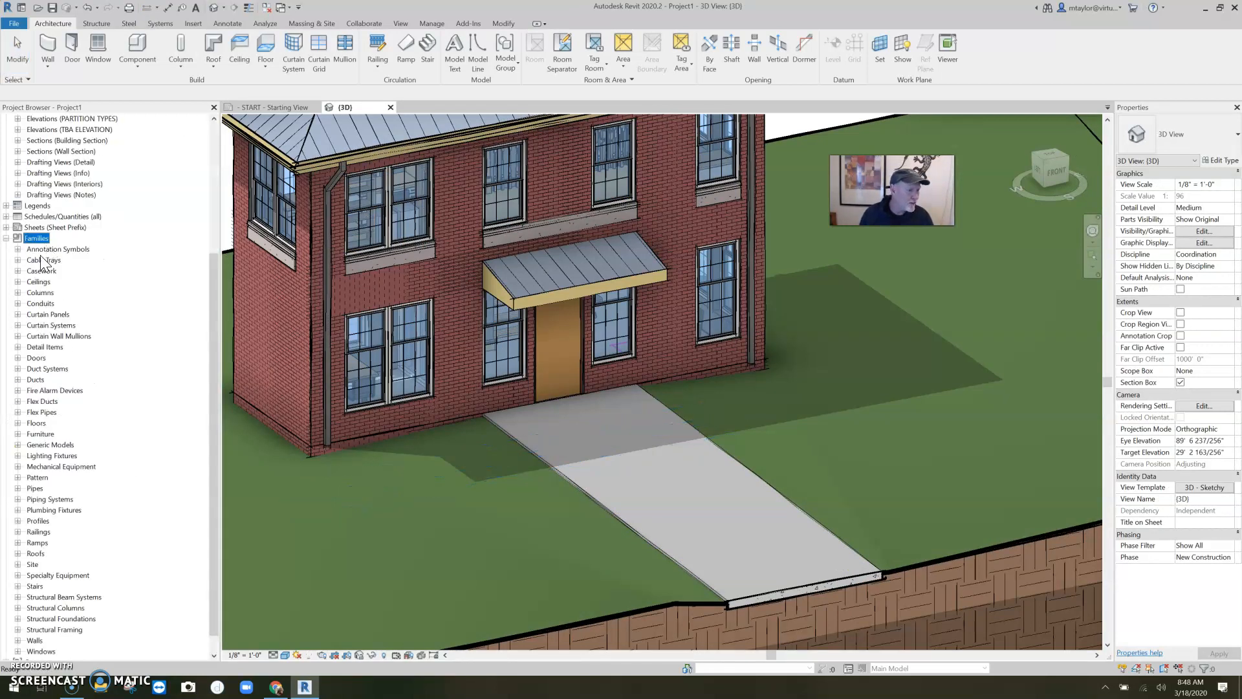
left_click(18, 270)
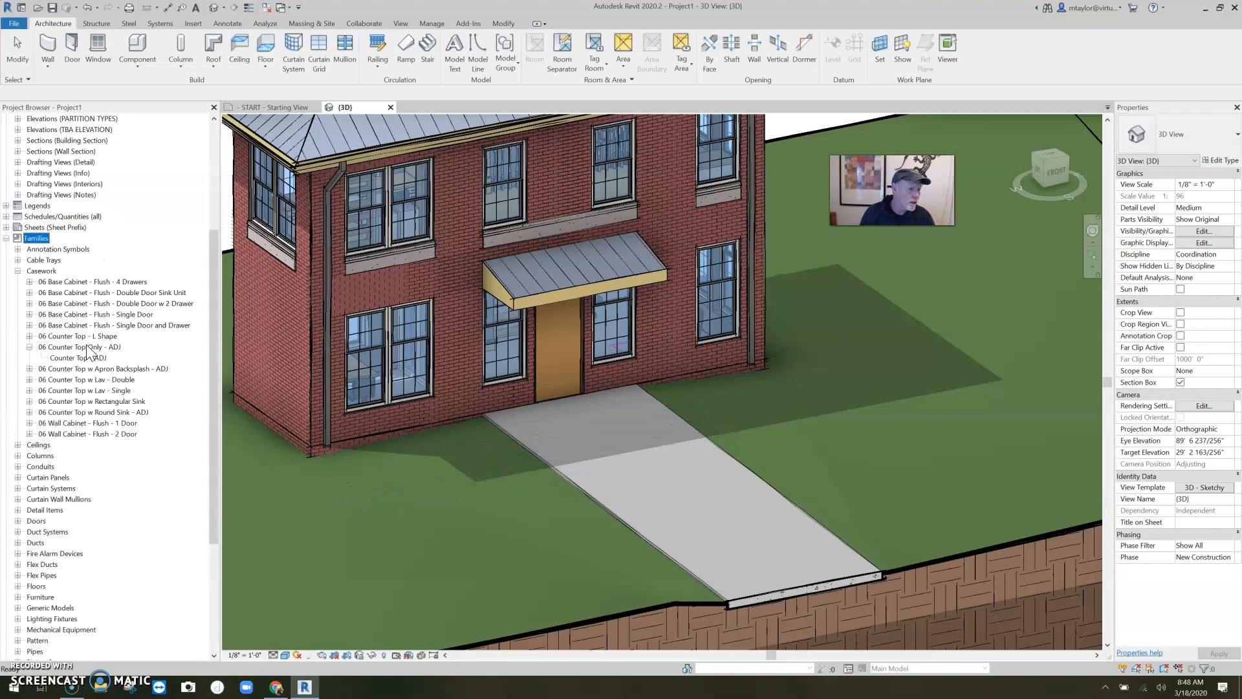
left_click(29, 314)
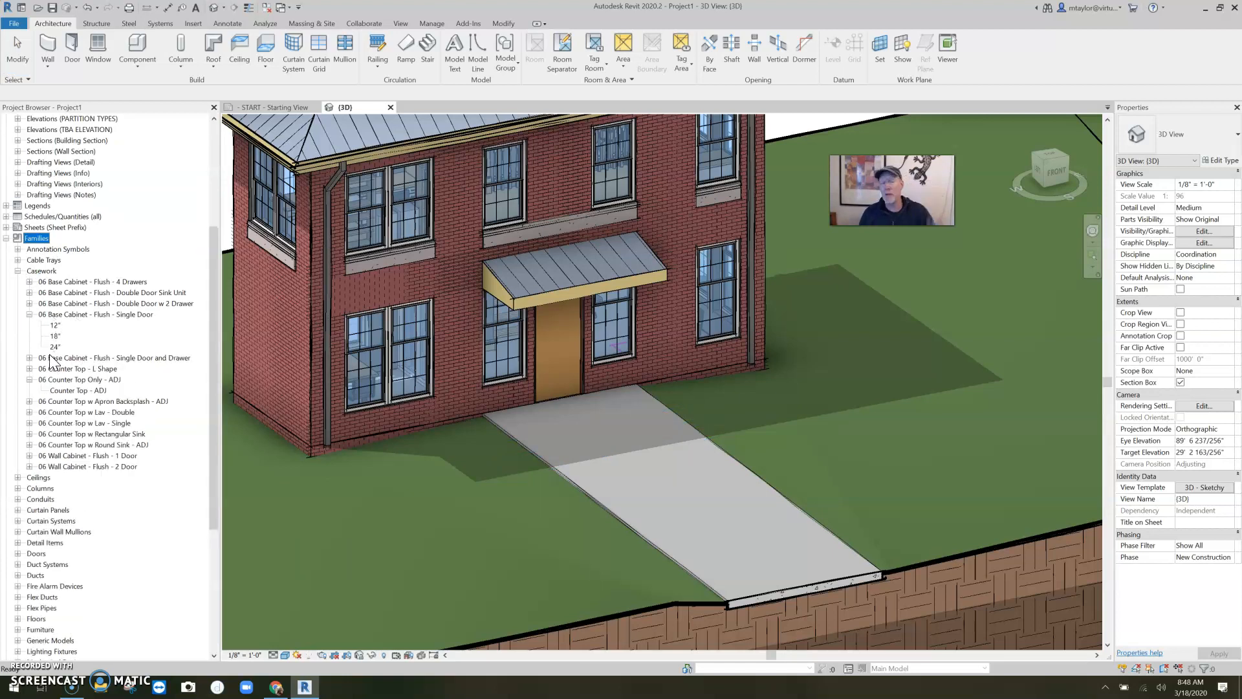
left_click(29, 315)
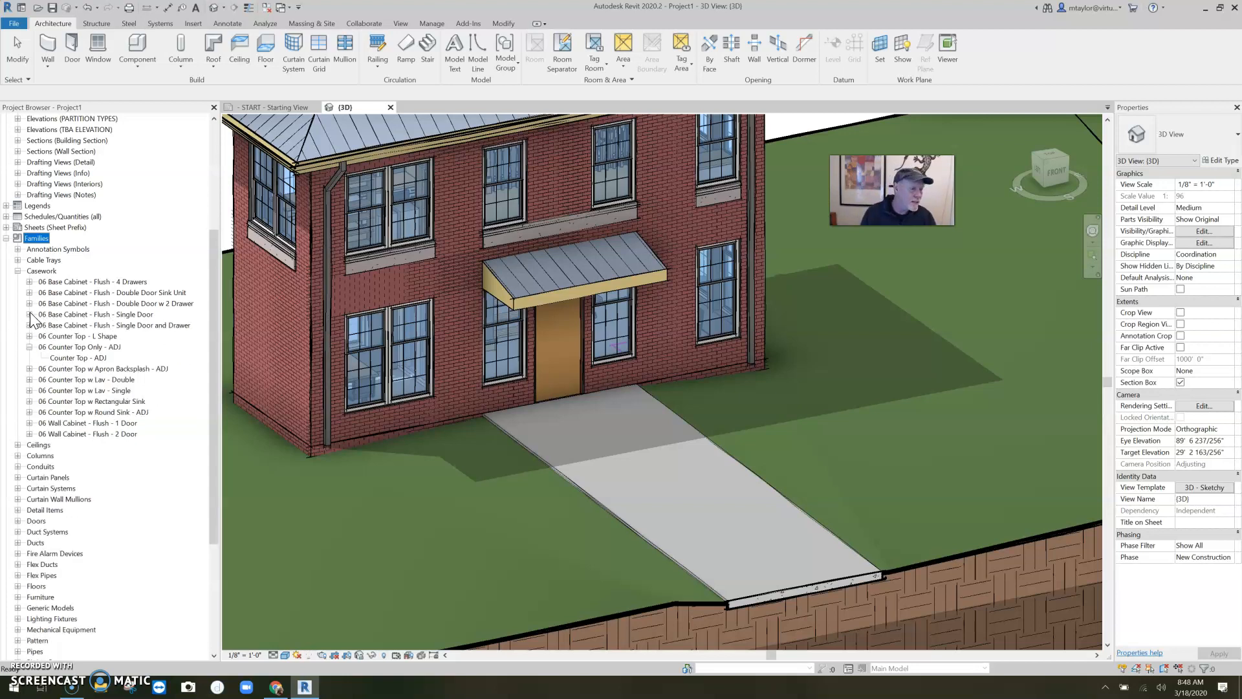
left_click(29, 315)
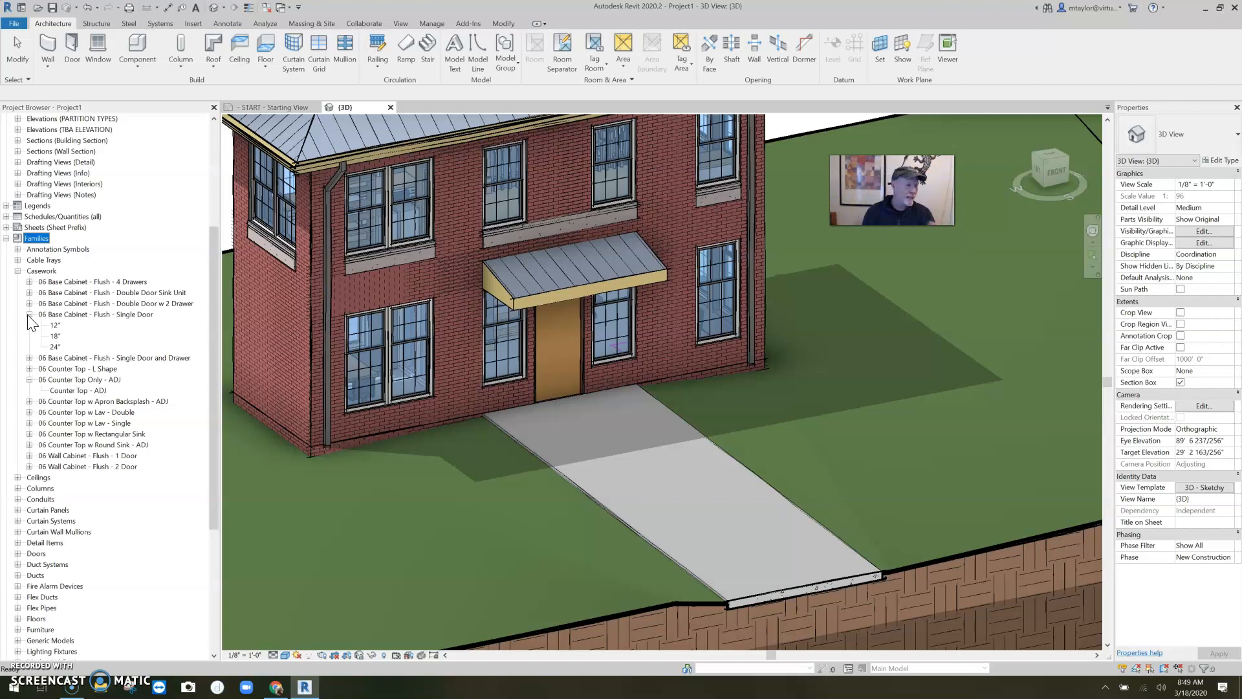
Step: Place a 36" Diameter Table-Dining Round from the Furniture families on the walkway in front of the entrance door
left_click_drag(214, 359, 215, 468)
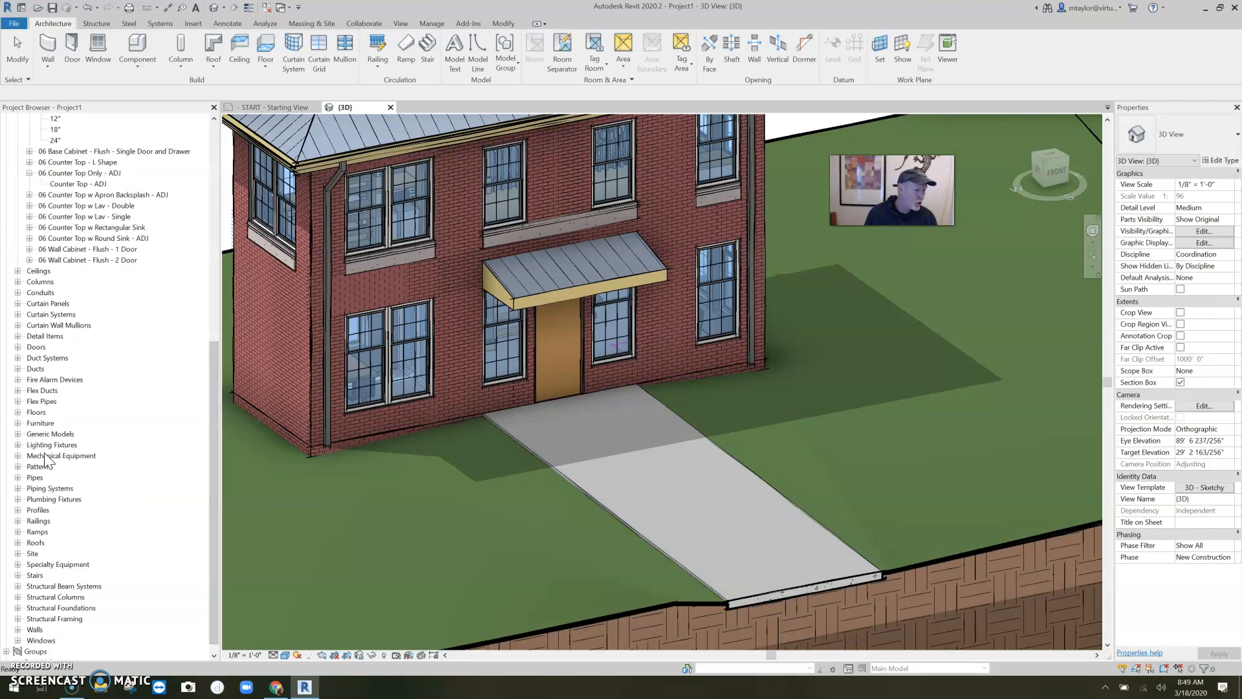
left_click(18, 423)
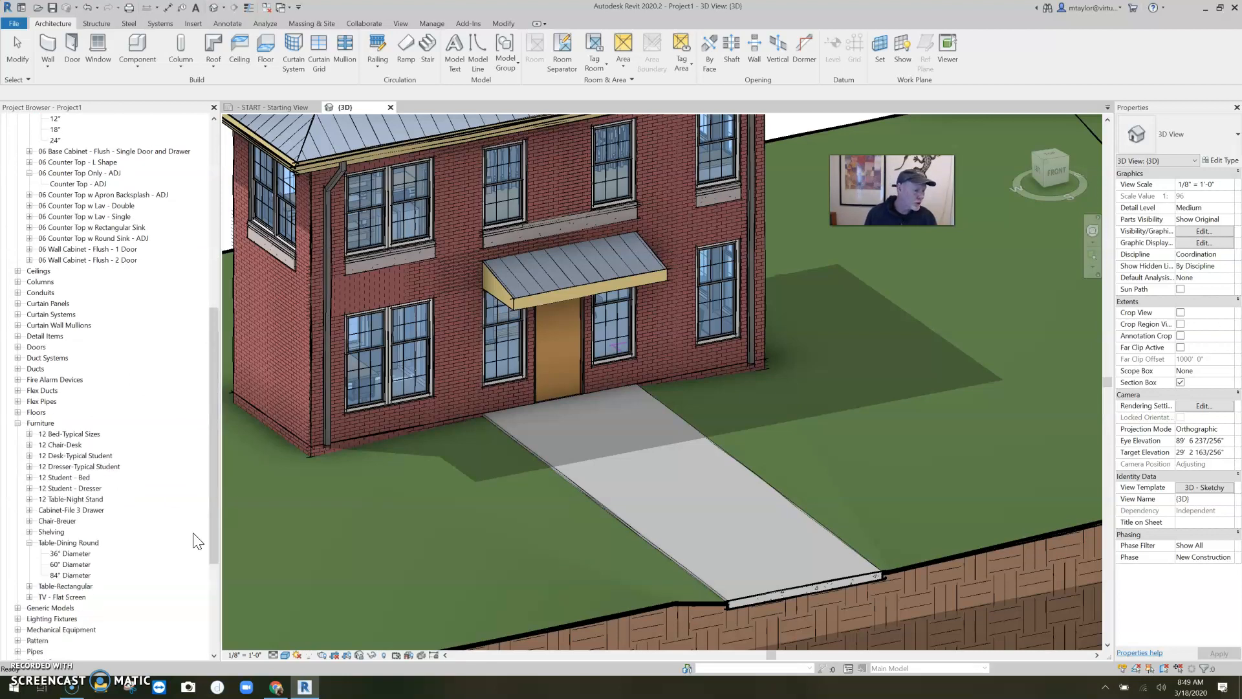
left_click_drag(215, 472, 215, 522)
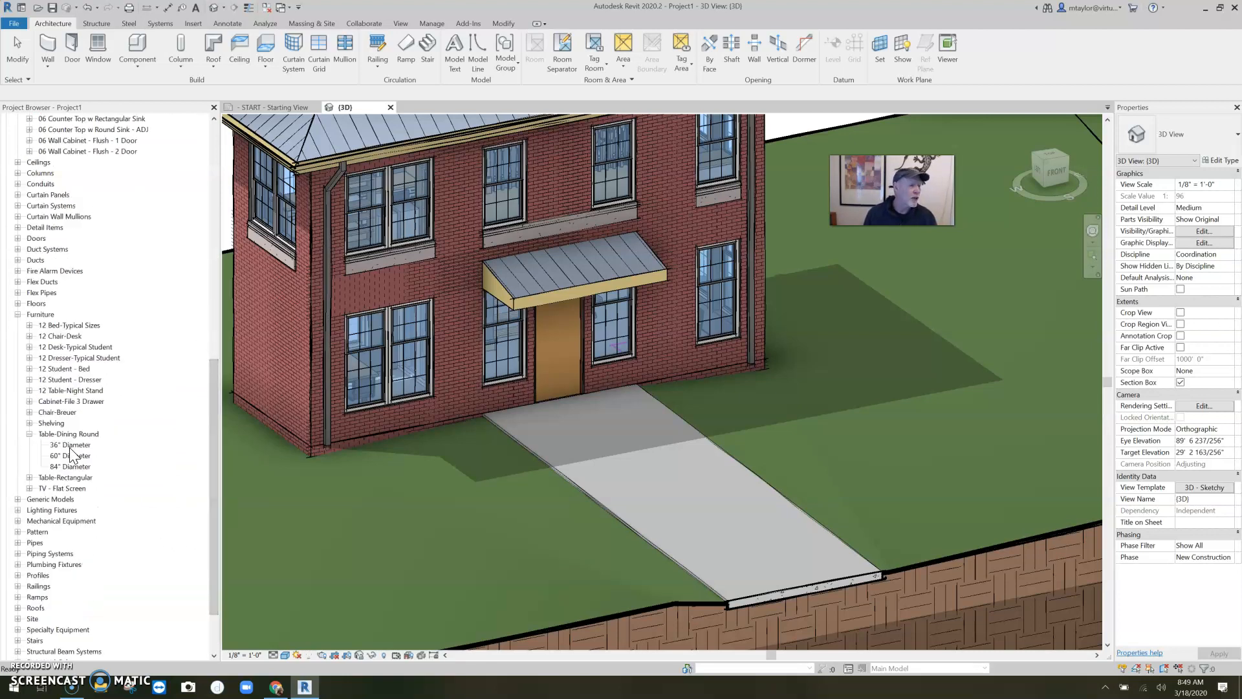
left_click(65, 445)
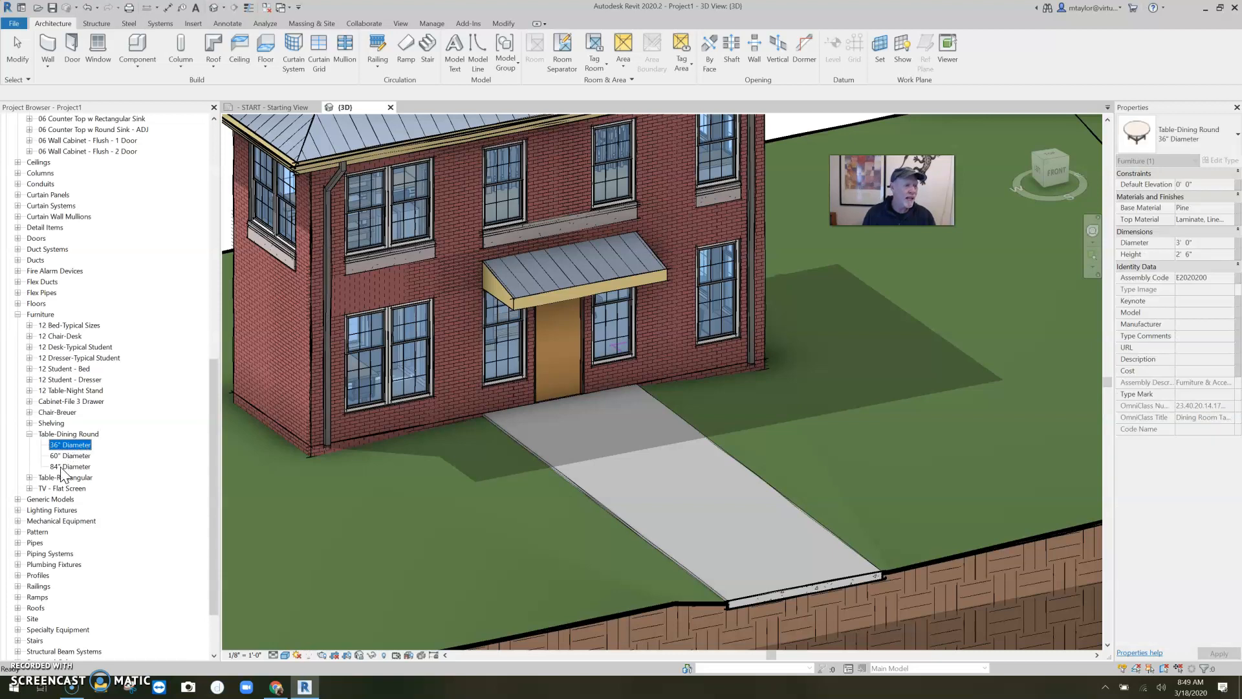
left_click_drag(496, 435, 515, 426)
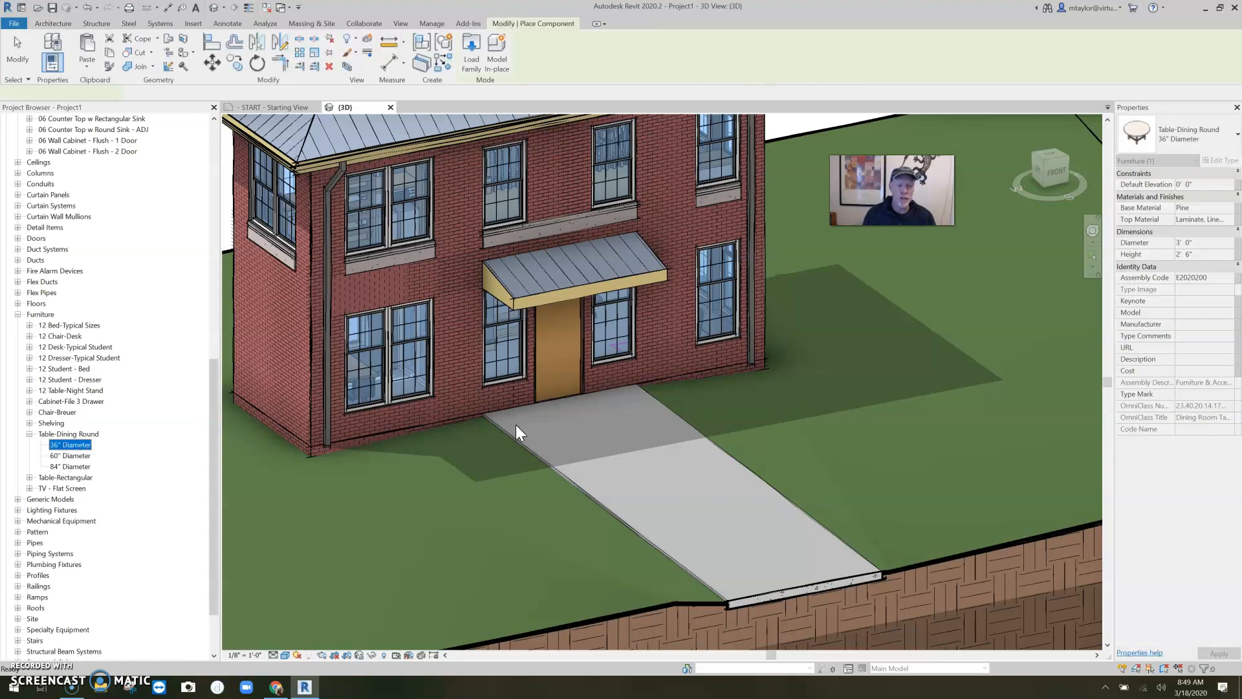
left_click(551, 442)
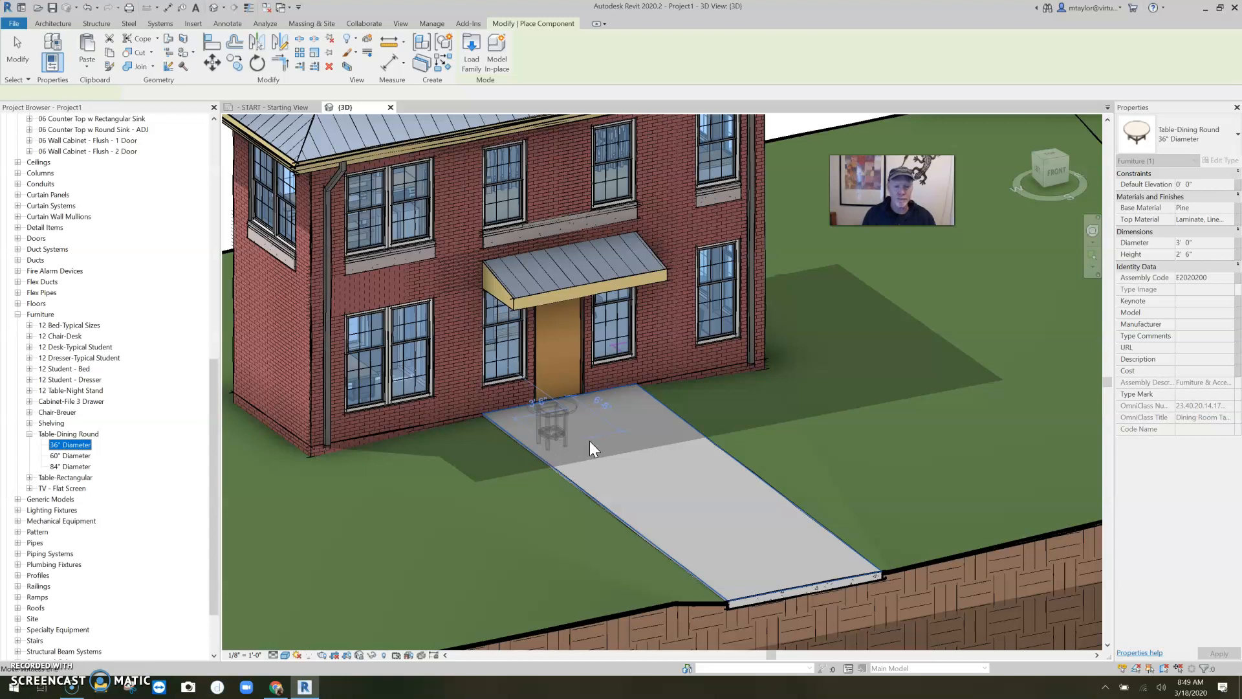
scroll(592, 442, "up", 5)
scroll(640, 456, "down", 2)
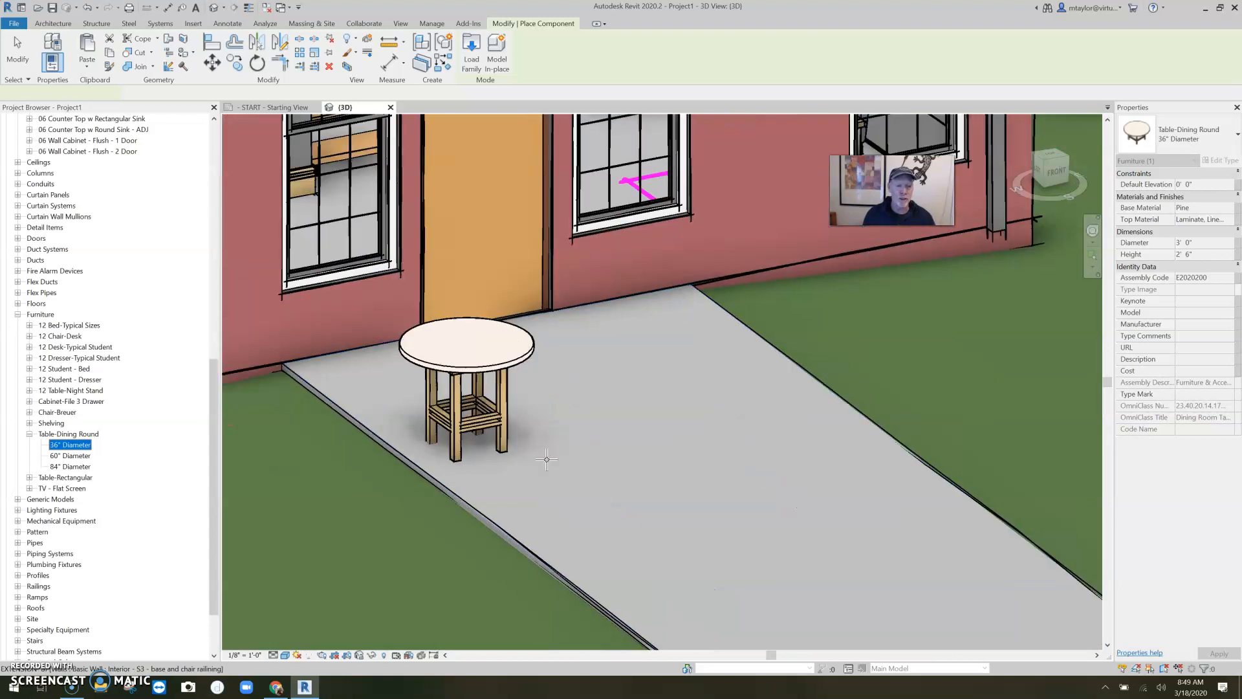
Step: Place a 60" Diameter Table-Dining Round on the walkway beside the 36" table
left_click(62, 457)
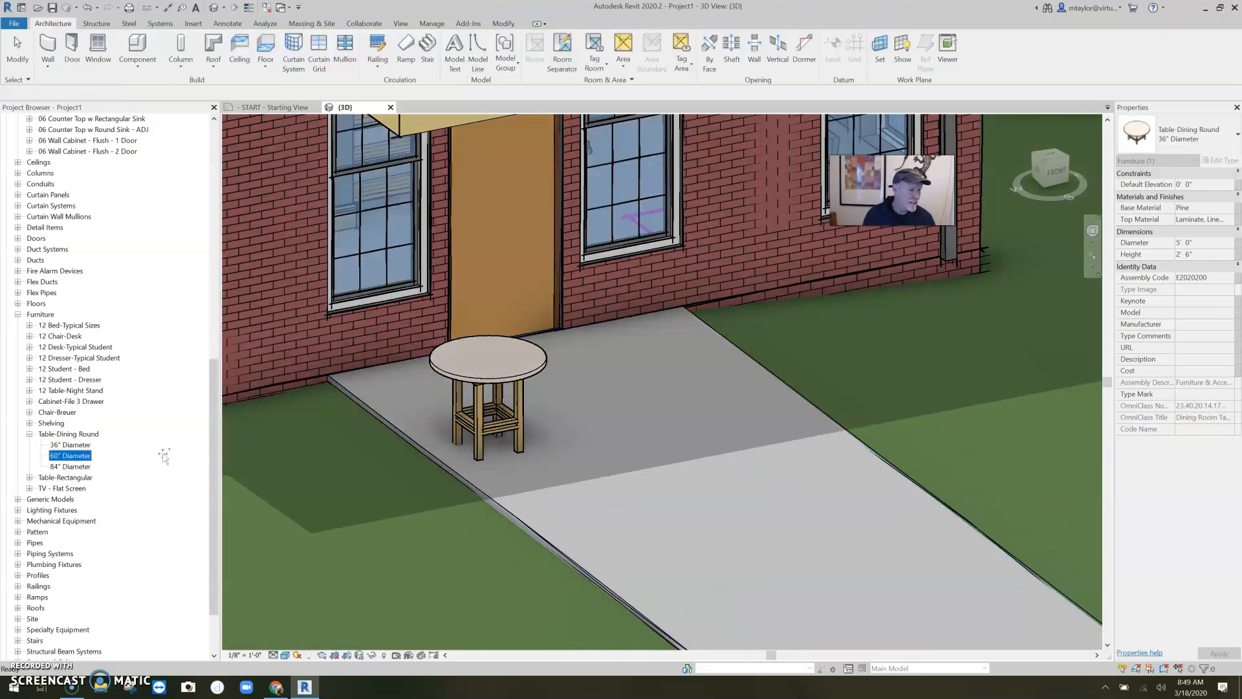
left_click_drag(654, 409, 658, 411)
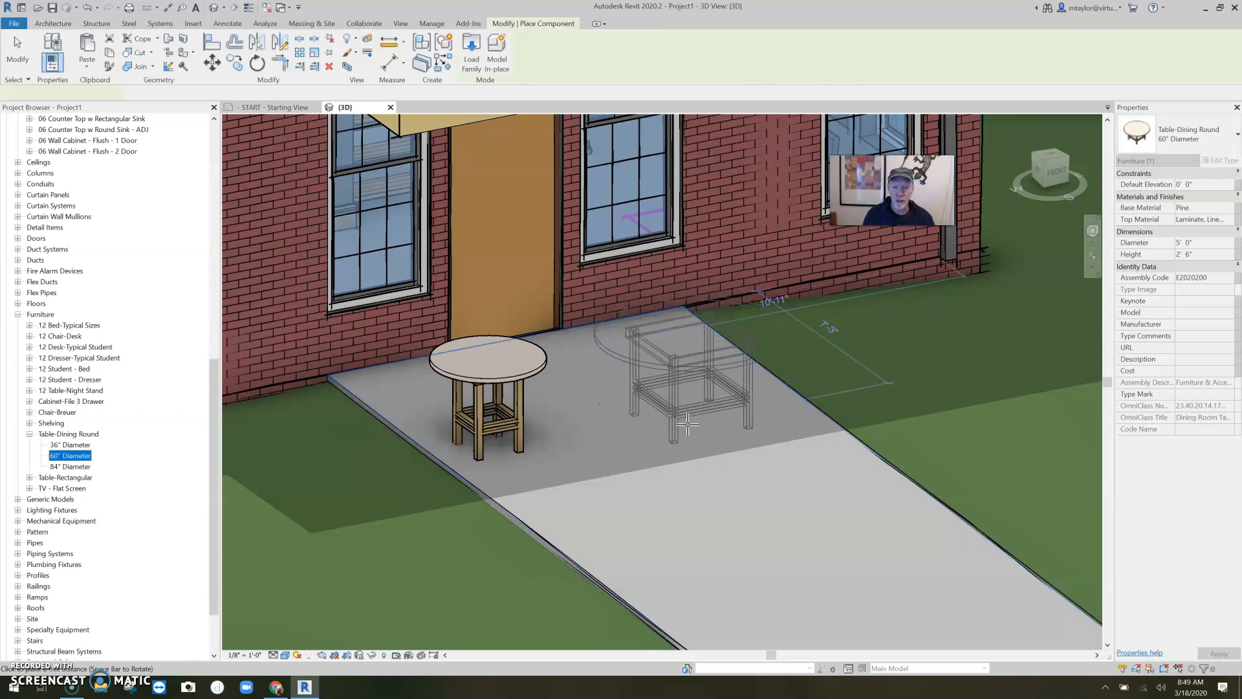
left_click(689, 422)
key("Escape")
key("Escape")
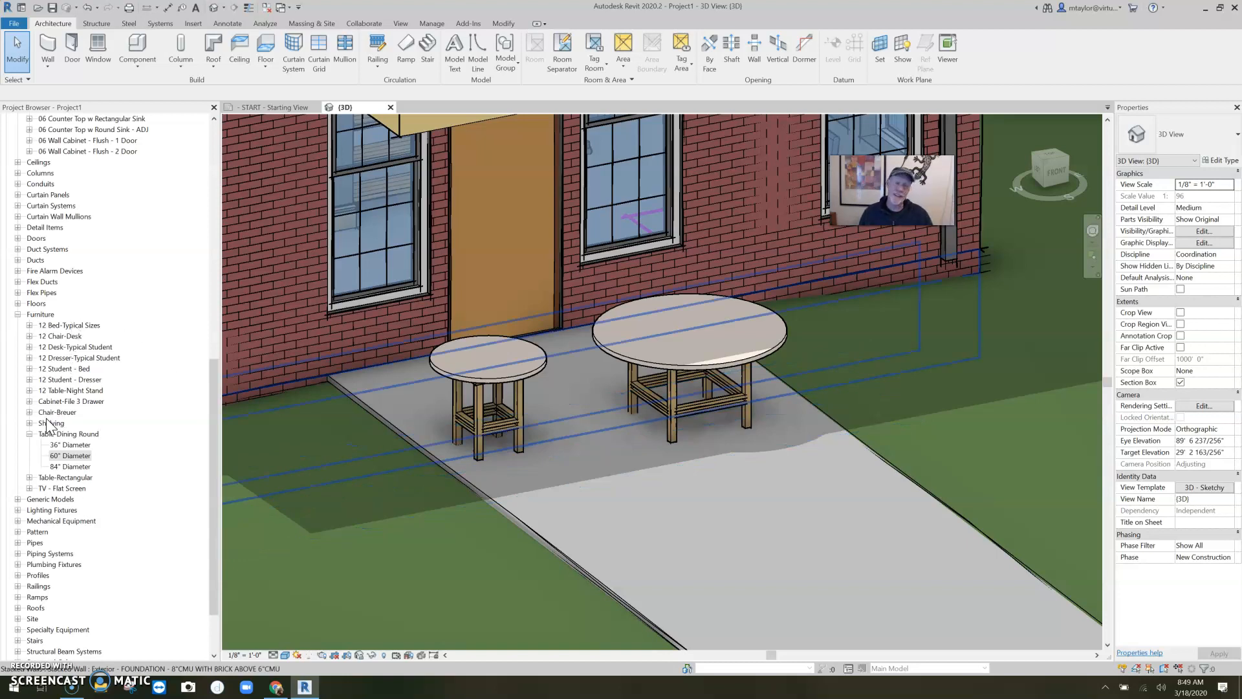
Step: Place an 84" Diameter Table-Dining Round beside the 60" table, at the edge of the walkway and lawn
left_click(60, 466)
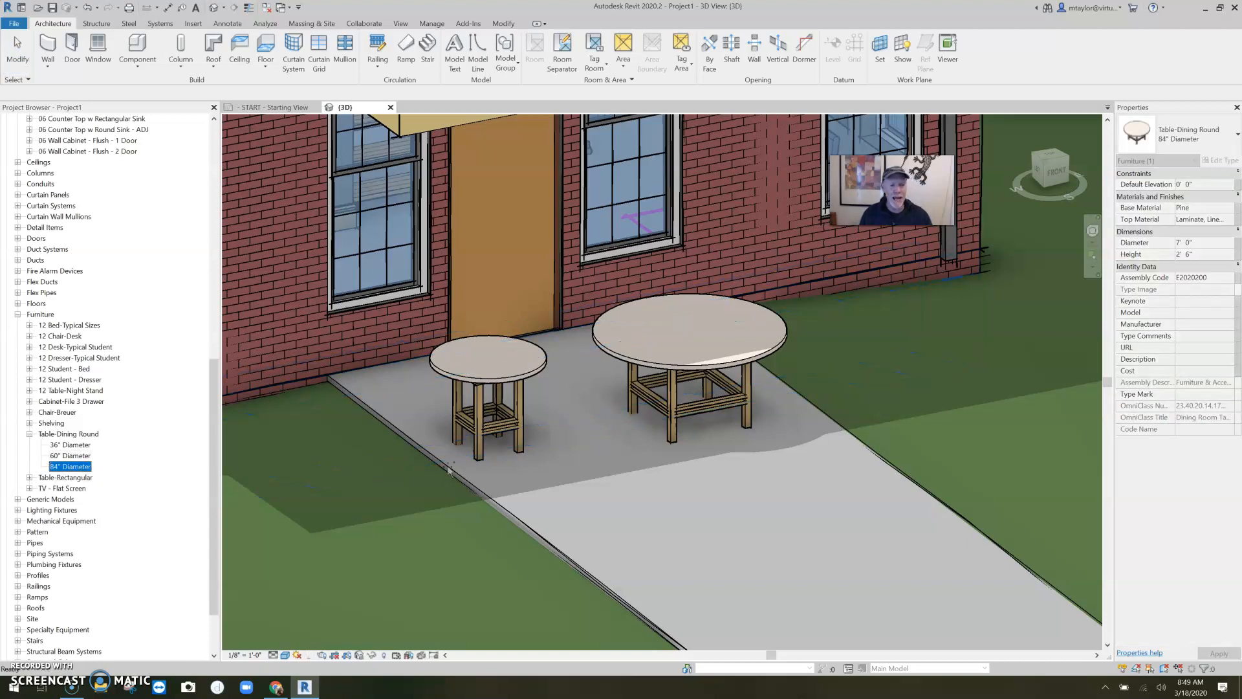
left_click_drag(813, 466, 821, 464)
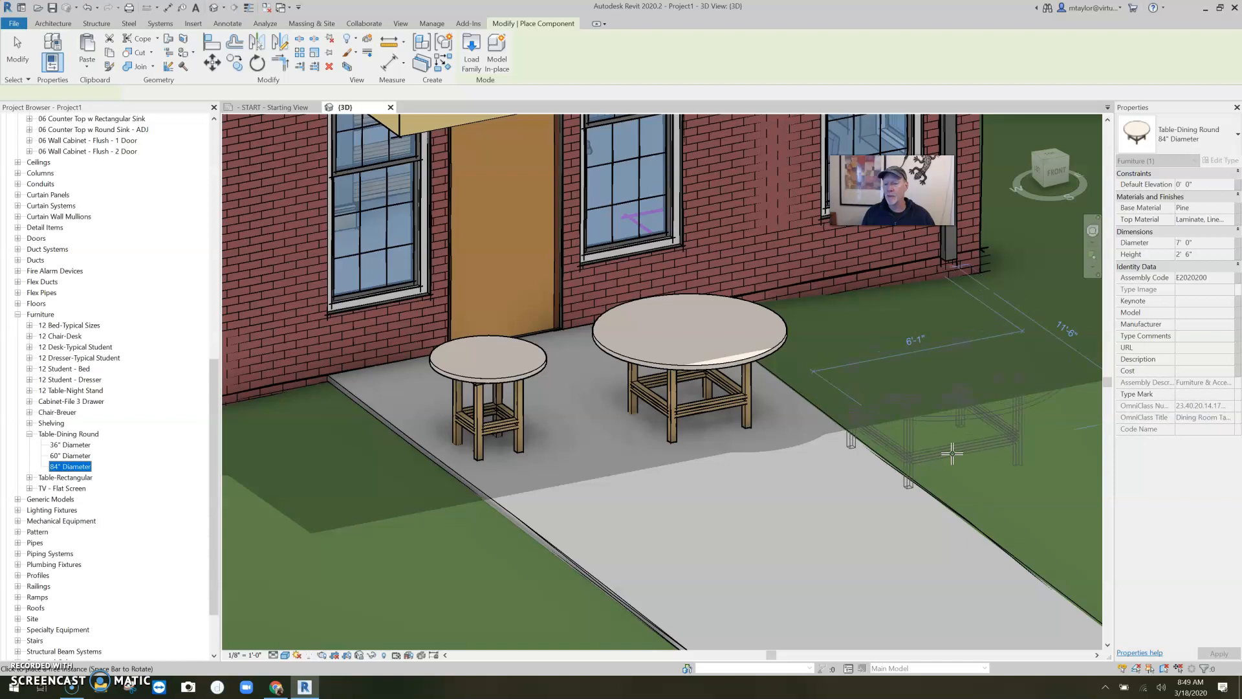
left_click(963, 466)
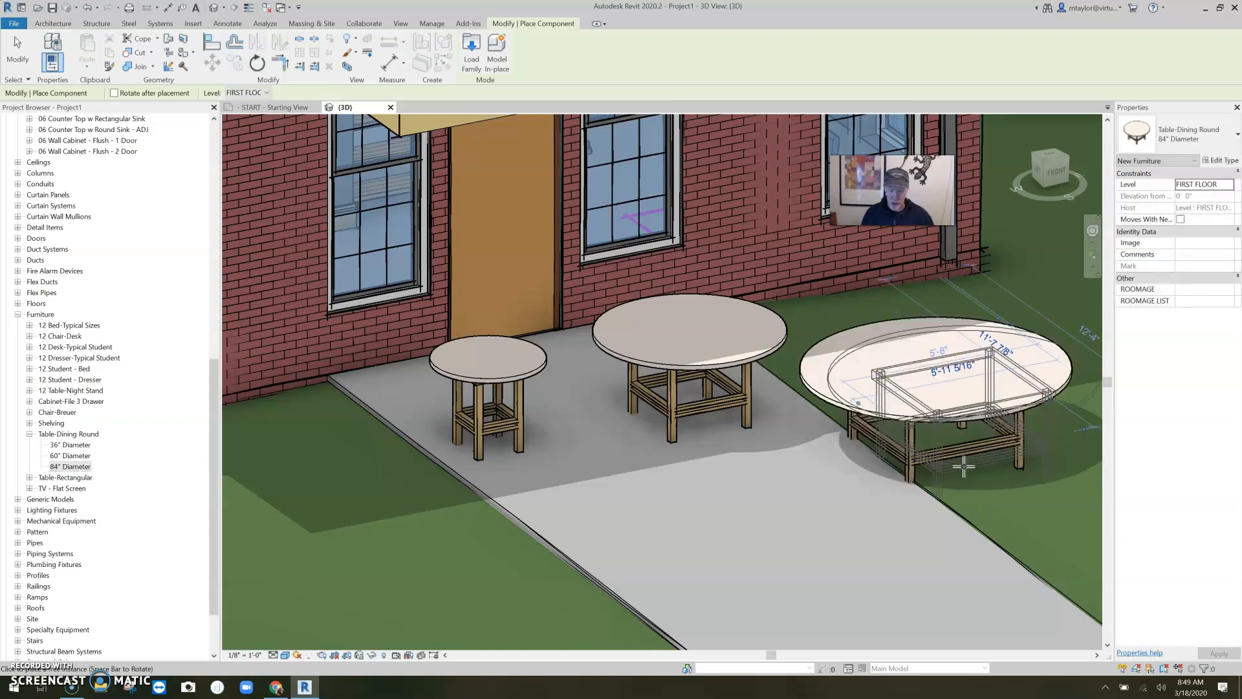
key("Escape")
key("Escape")
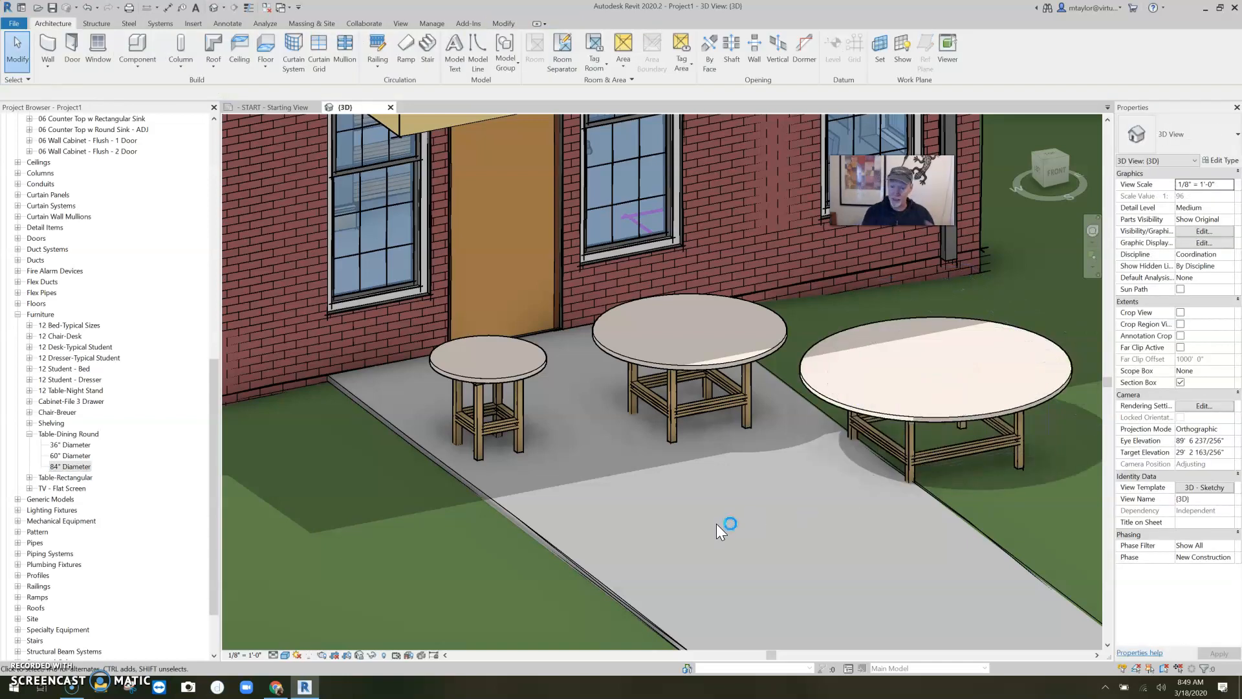
scroll(697, 483, "down", 1)
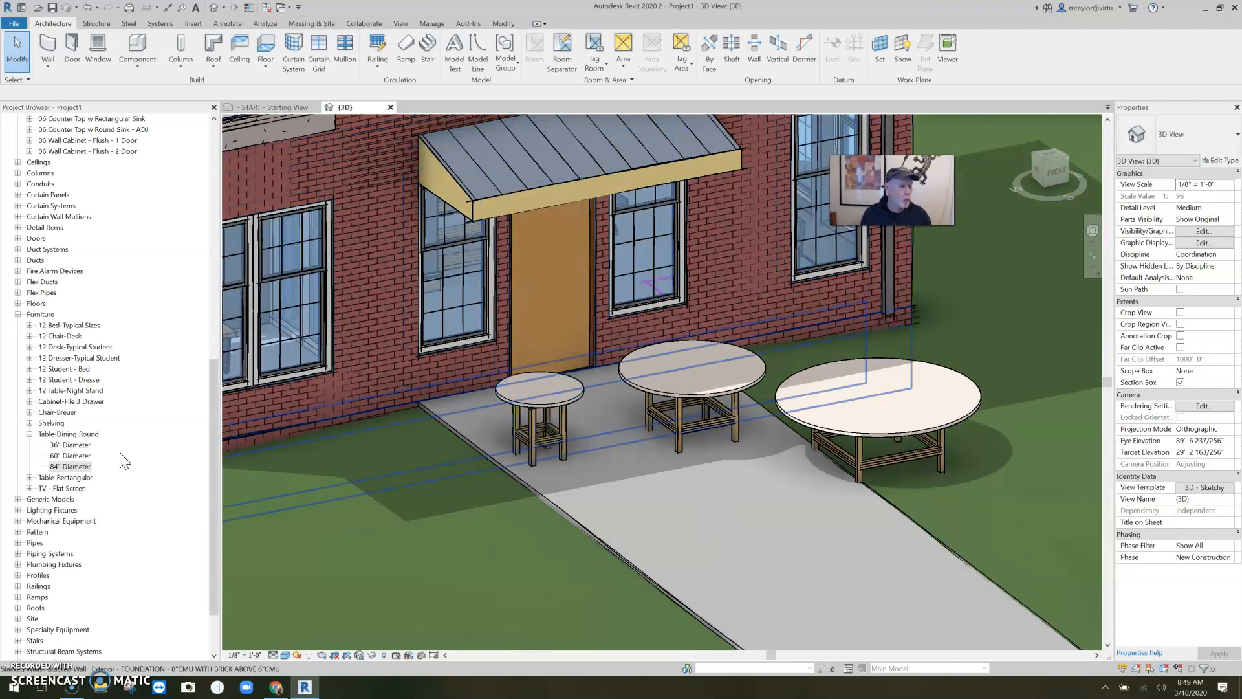
Step: Duplicate the 36" Diameter type of Table-Dining Round and name the copy 42" Diameter
right_click(66, 445)
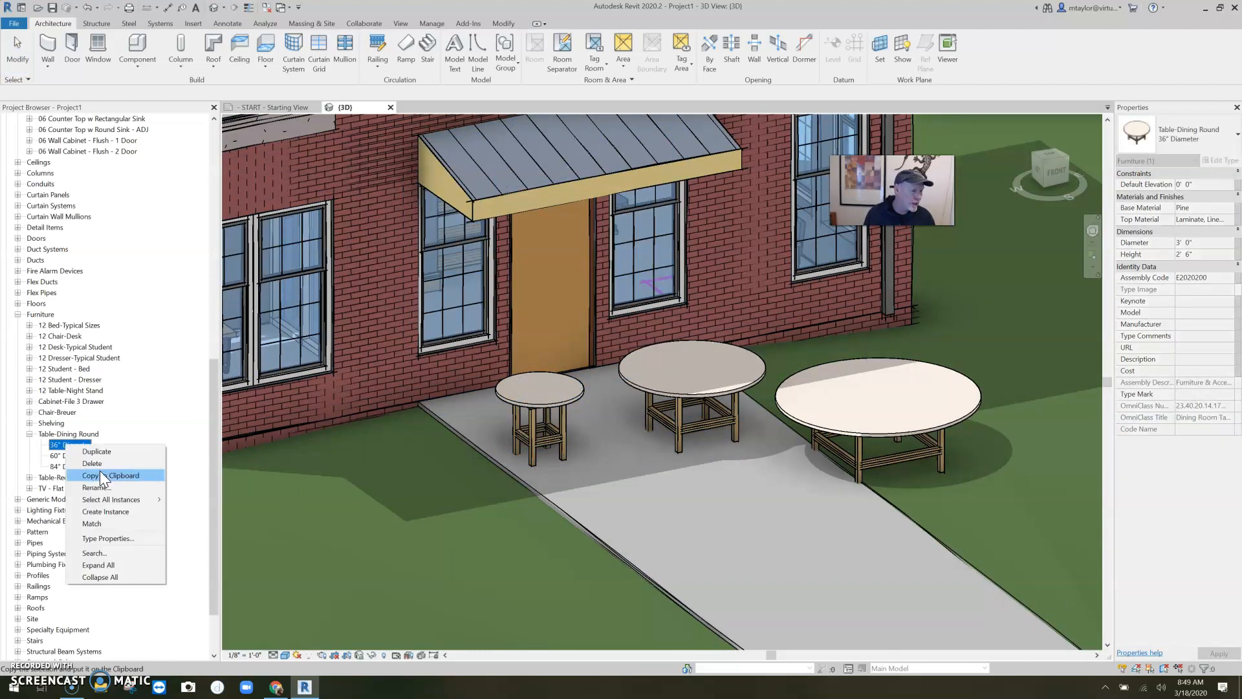
left_click(97, 451)
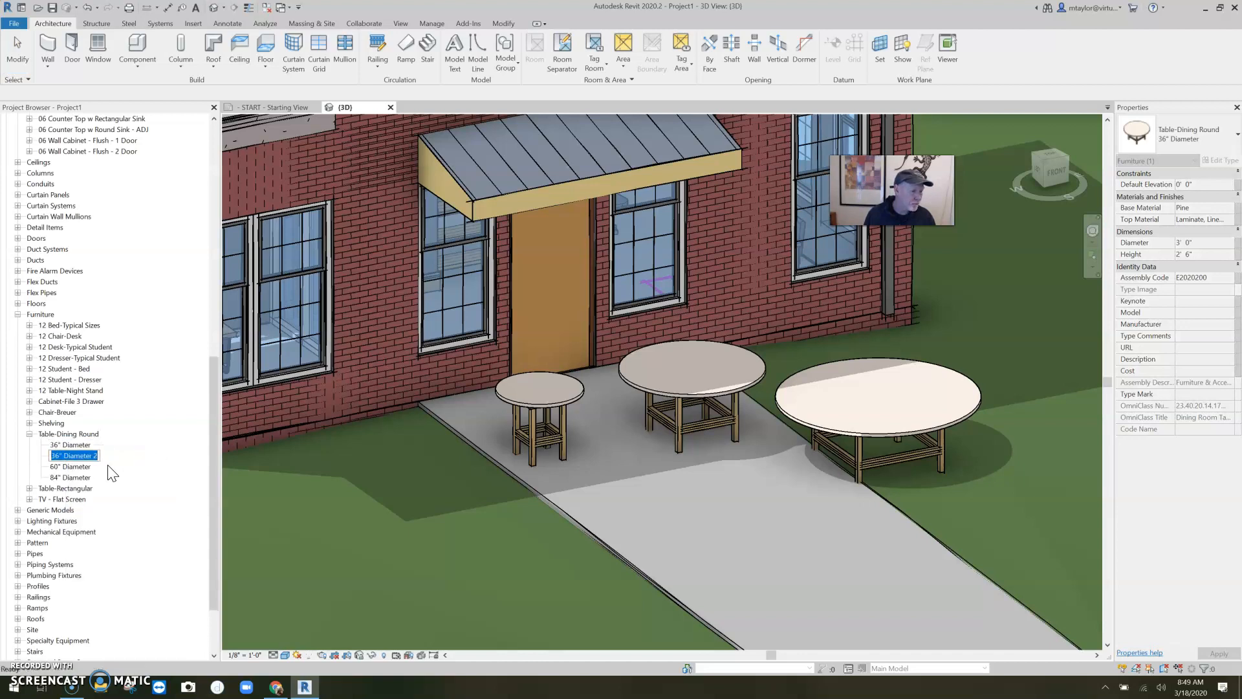
key("Return")
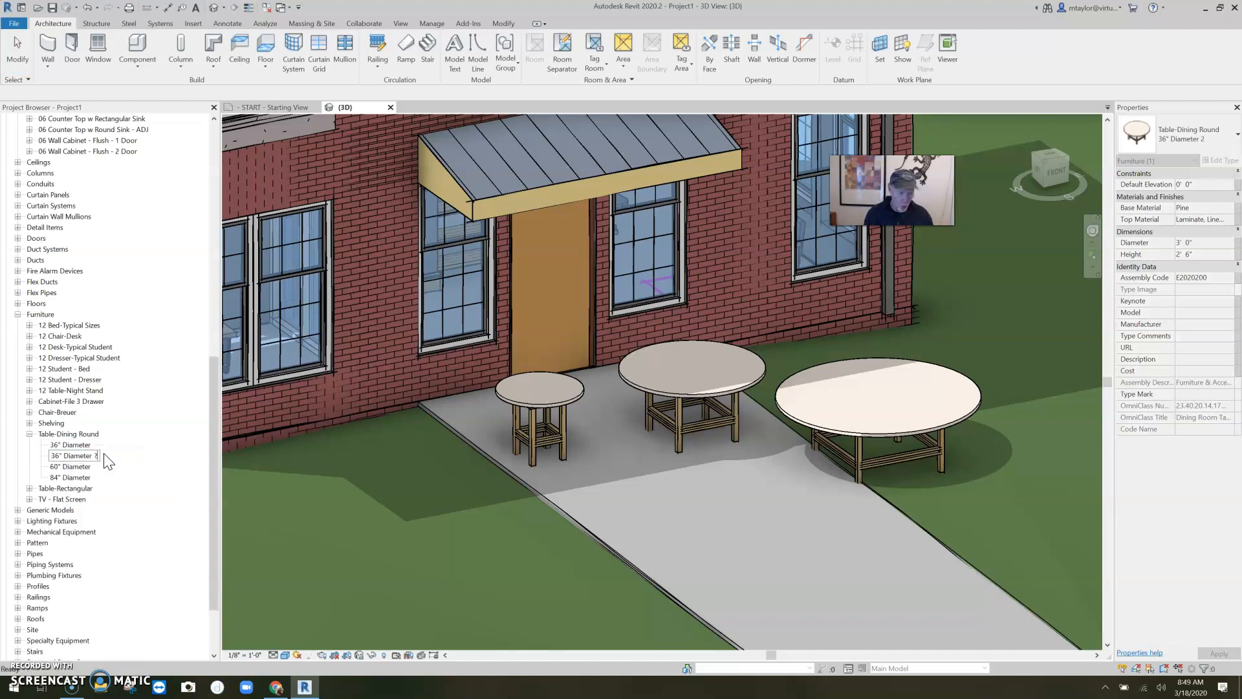
left_click_drag(58, 456, 41, 456)
type("42")
key("Return")
Step: Set the Diameter parameter of the 42" Diameter table type to 42" in its type properties
double_click(73, 455)
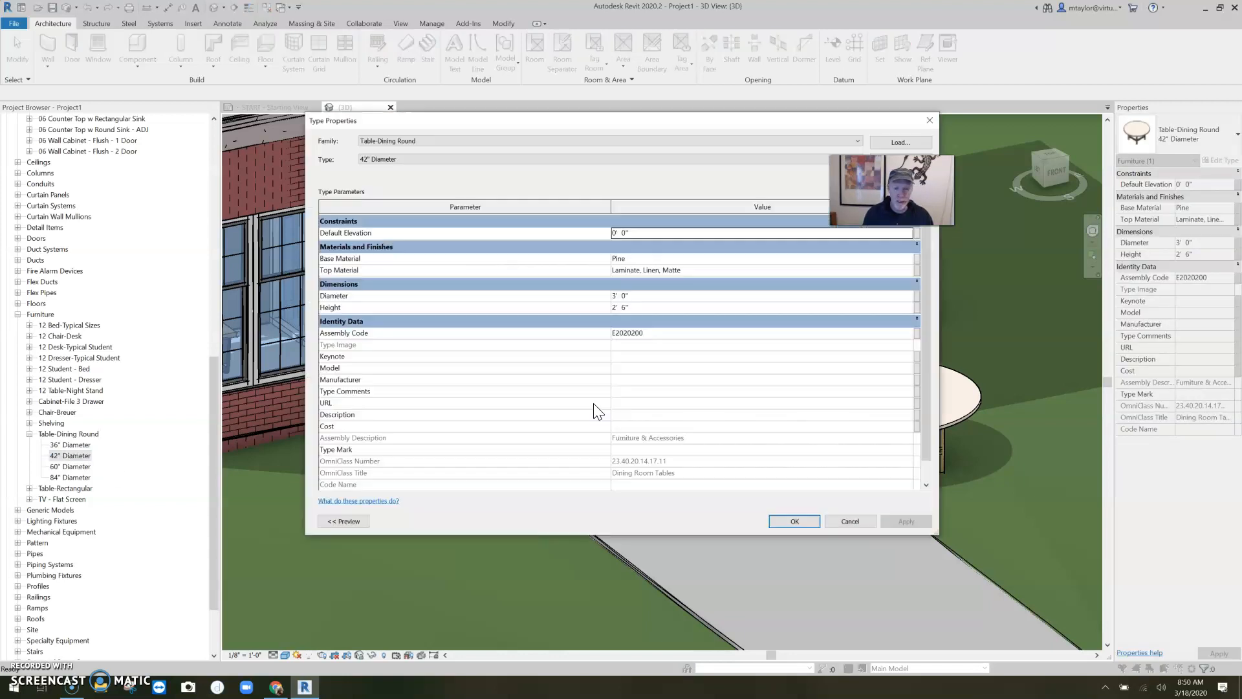
left_click(631, 296)
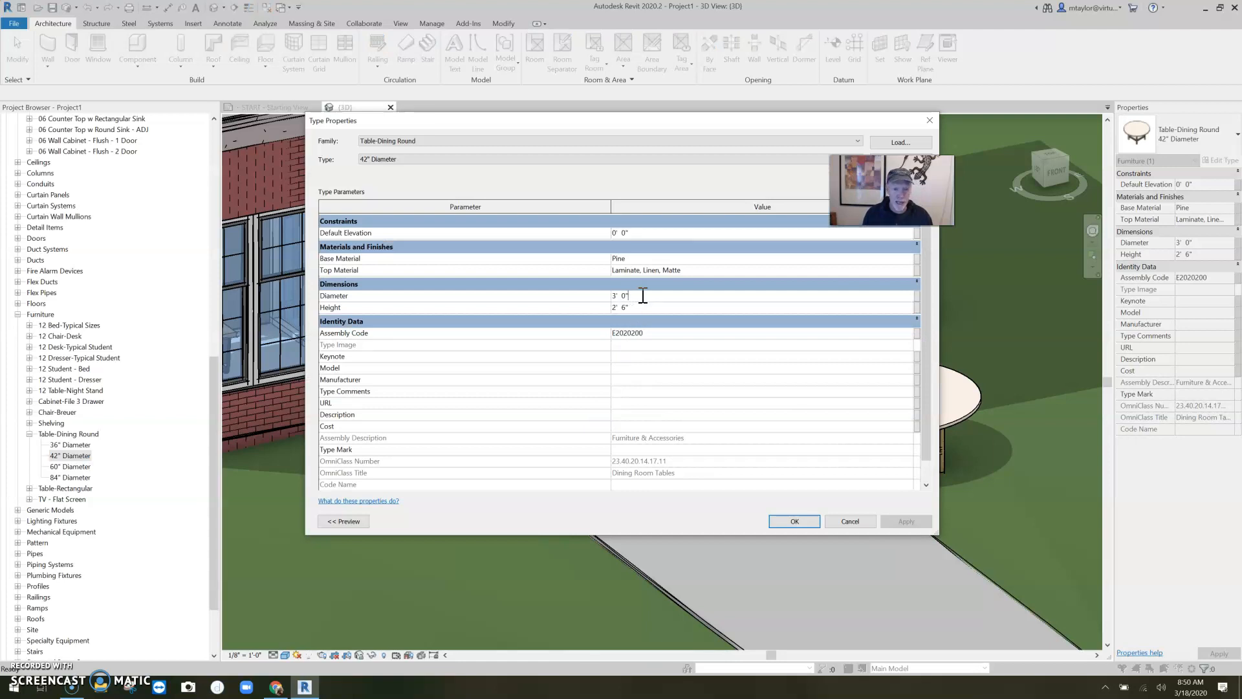
type("42\"")
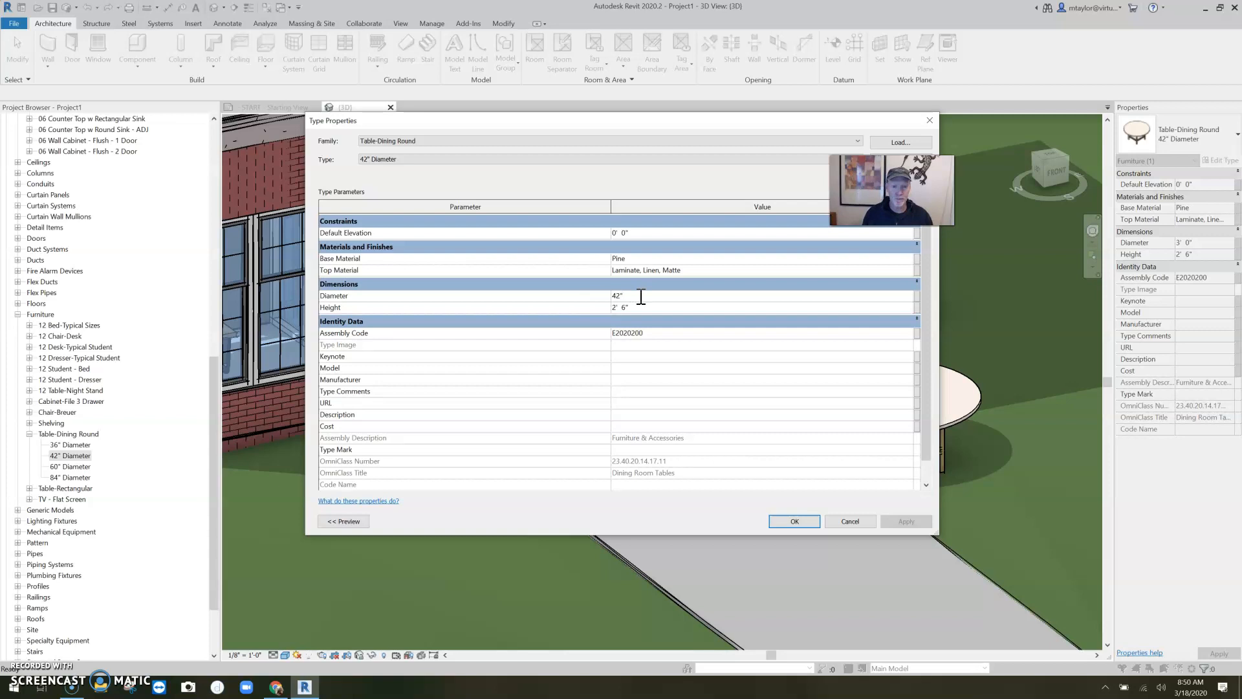
key("Tab")
left_click(800, 521)
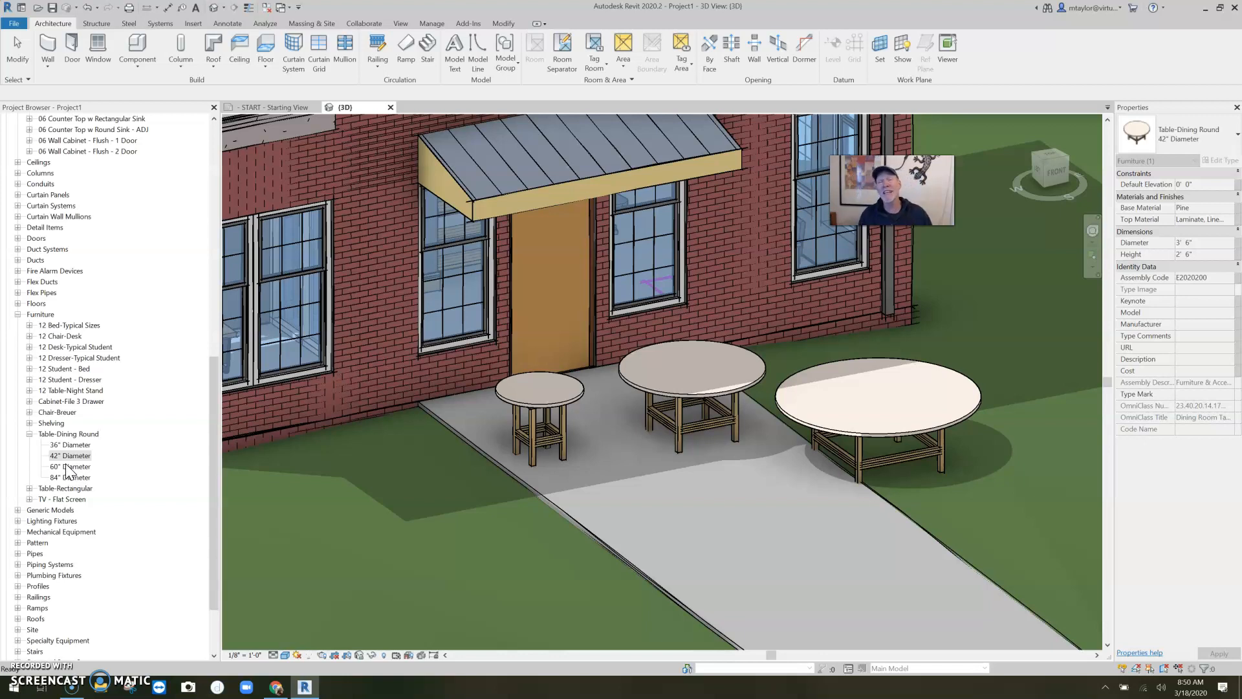
Step: Duplicate the 42" Diameter type of Table-Dining Round and name the copy 54" Diameter
right_click(69, 456)
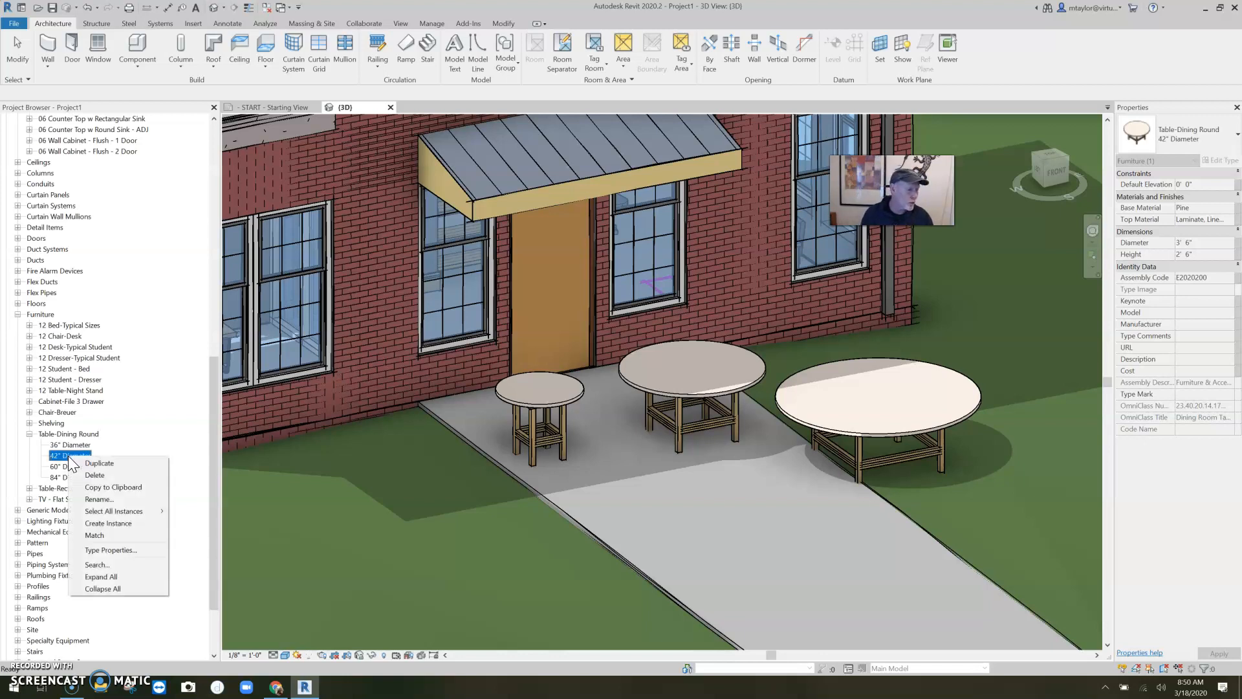
left_click(100, 463)
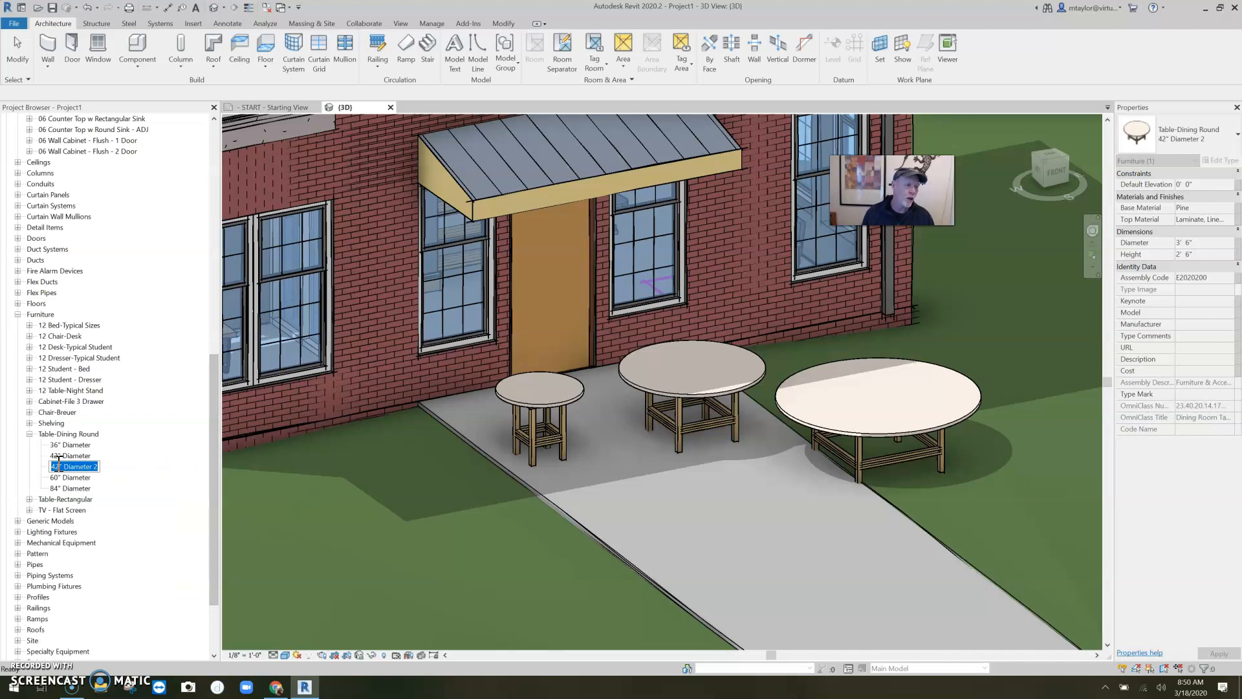
left_click(98, 466)
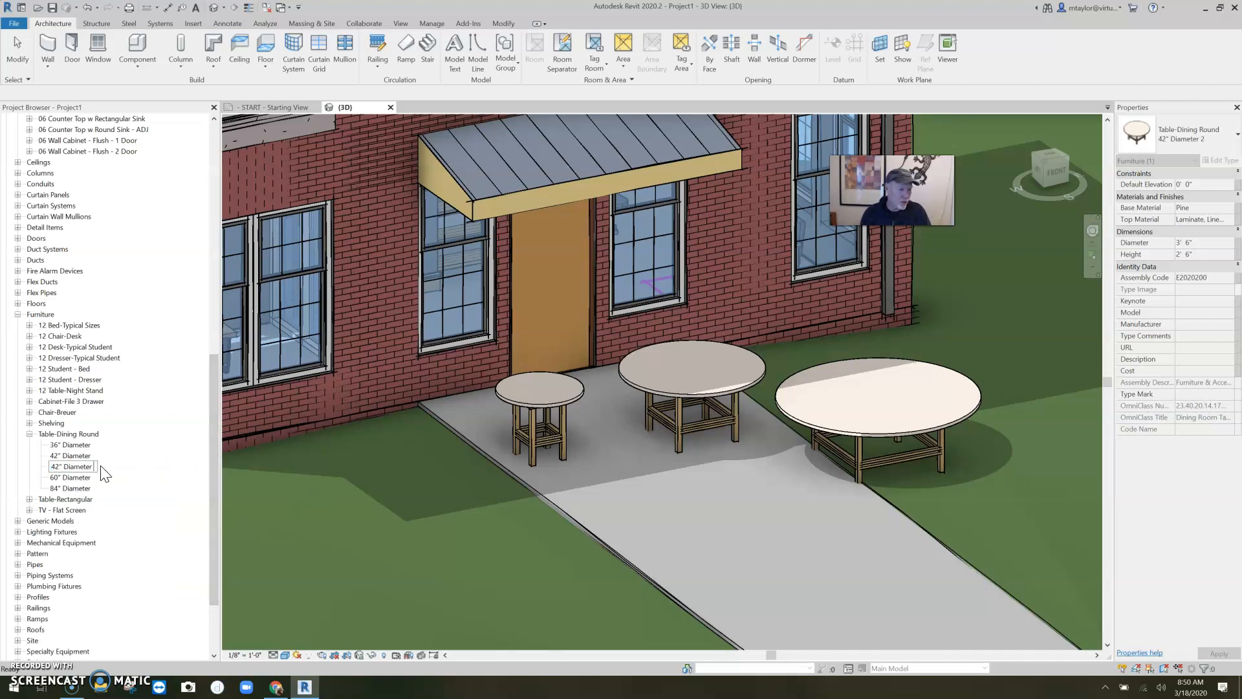
left_click_drag(47, 466, 34, 465)
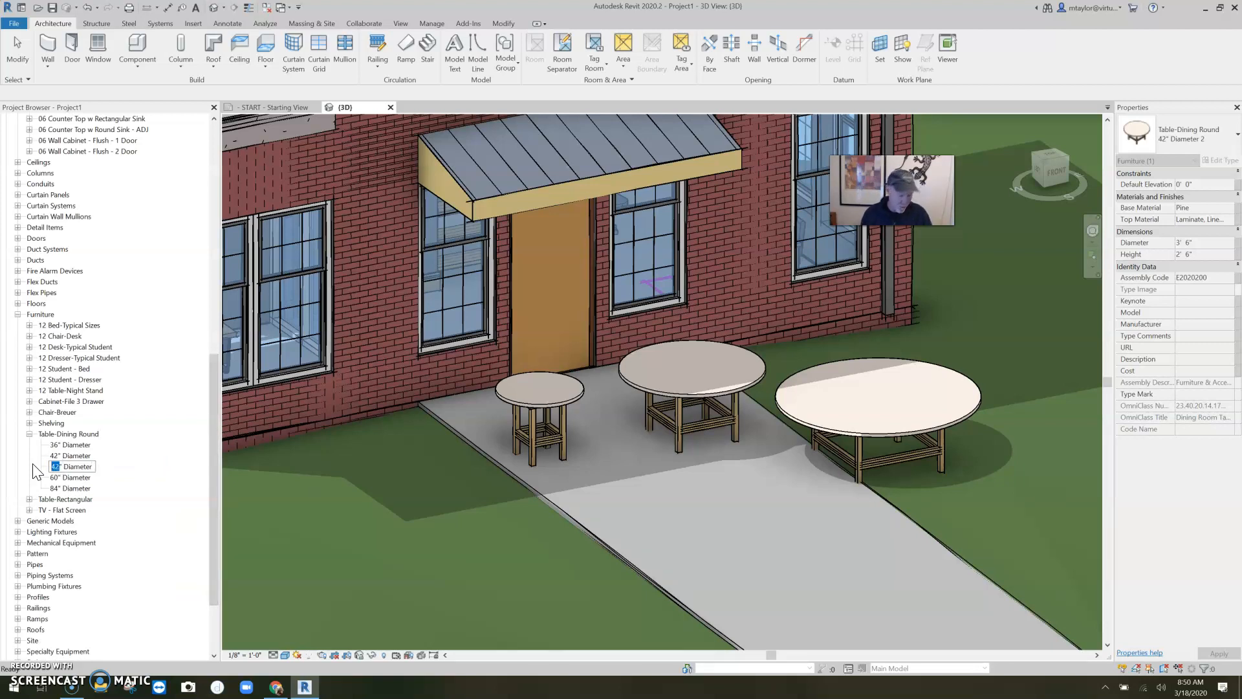
type("54")
key("Return")
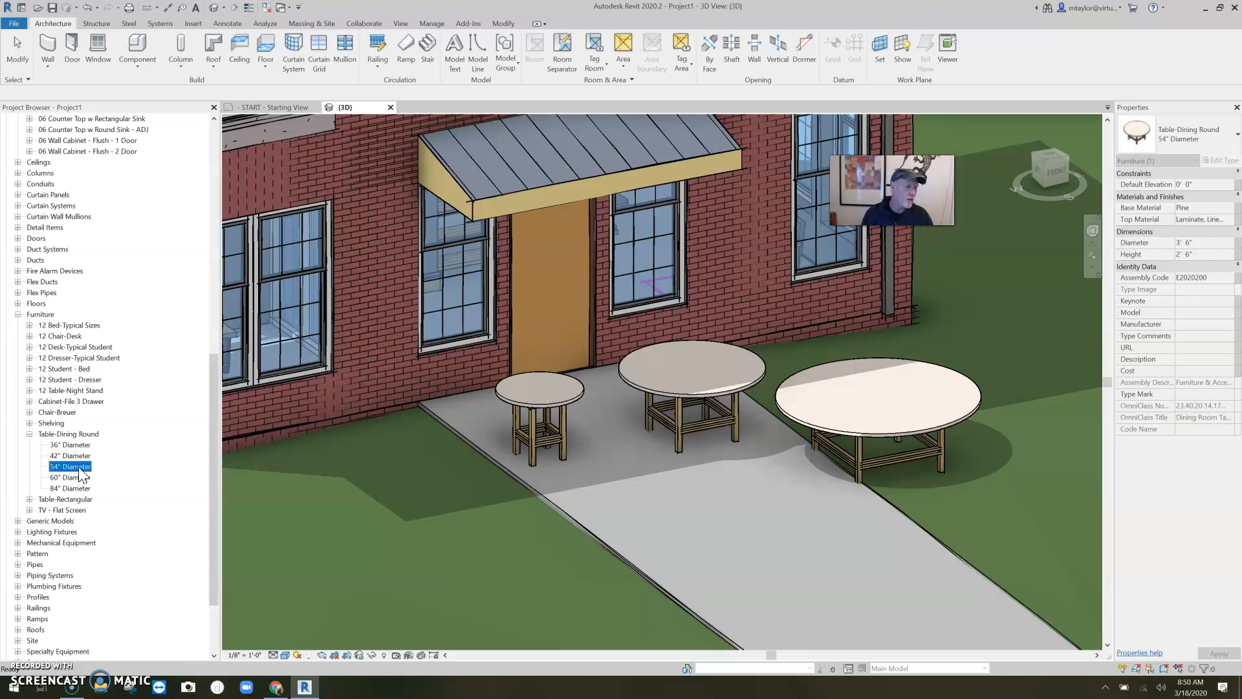
Step: Set the Diameter parameter of the 54" Diameter table type to 54" in its type properties
double_click(76, 466)
left_click(639, 296)
type("54")
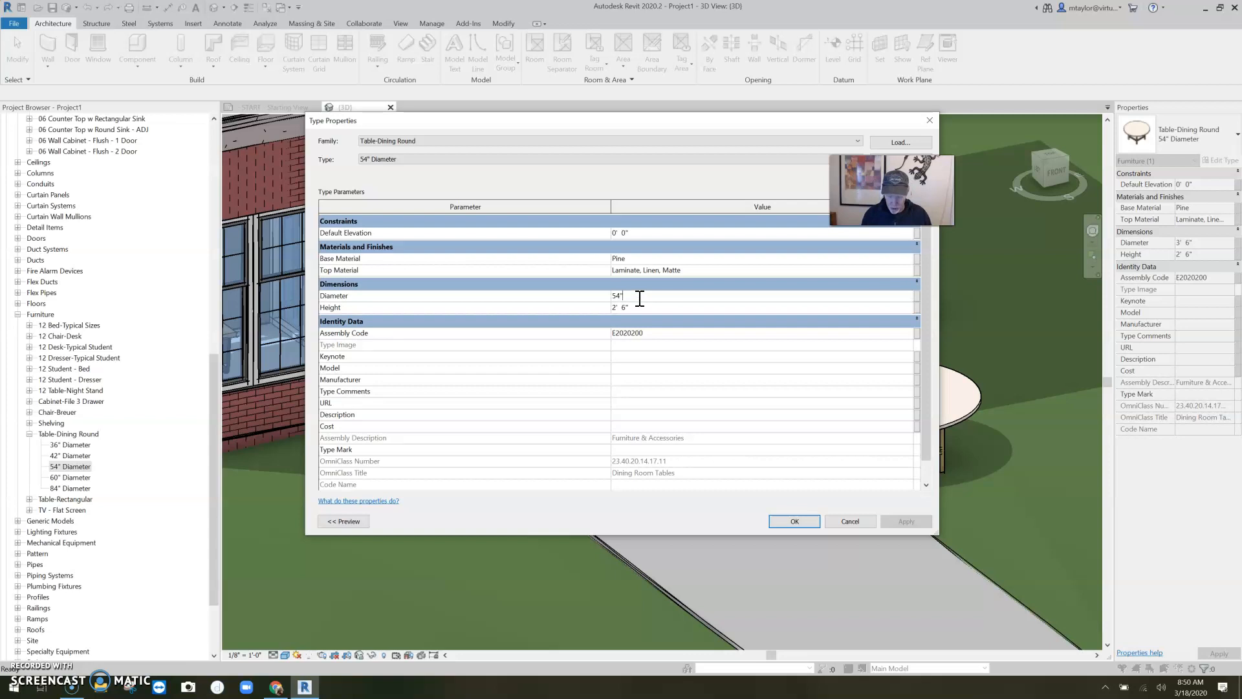
key("Return")
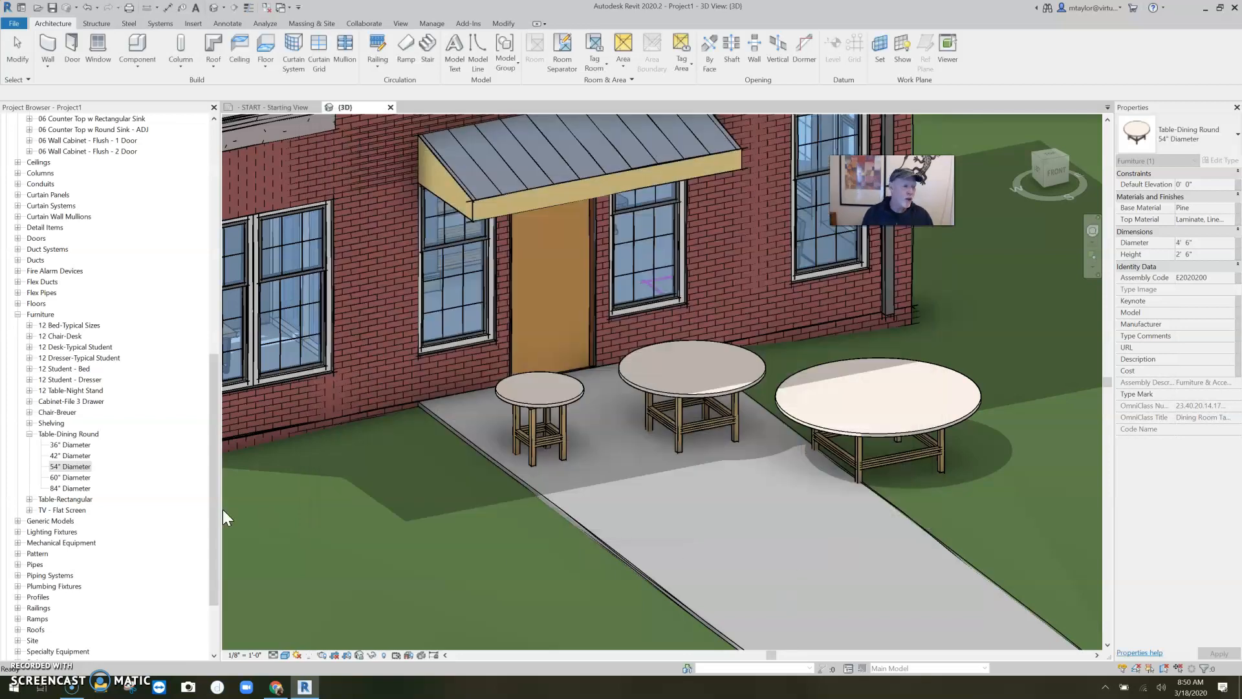
Step: Duplicate the 36" Diameter type of Table-Dining Round and name the copy 24" Diameter
right_click(70, 445)
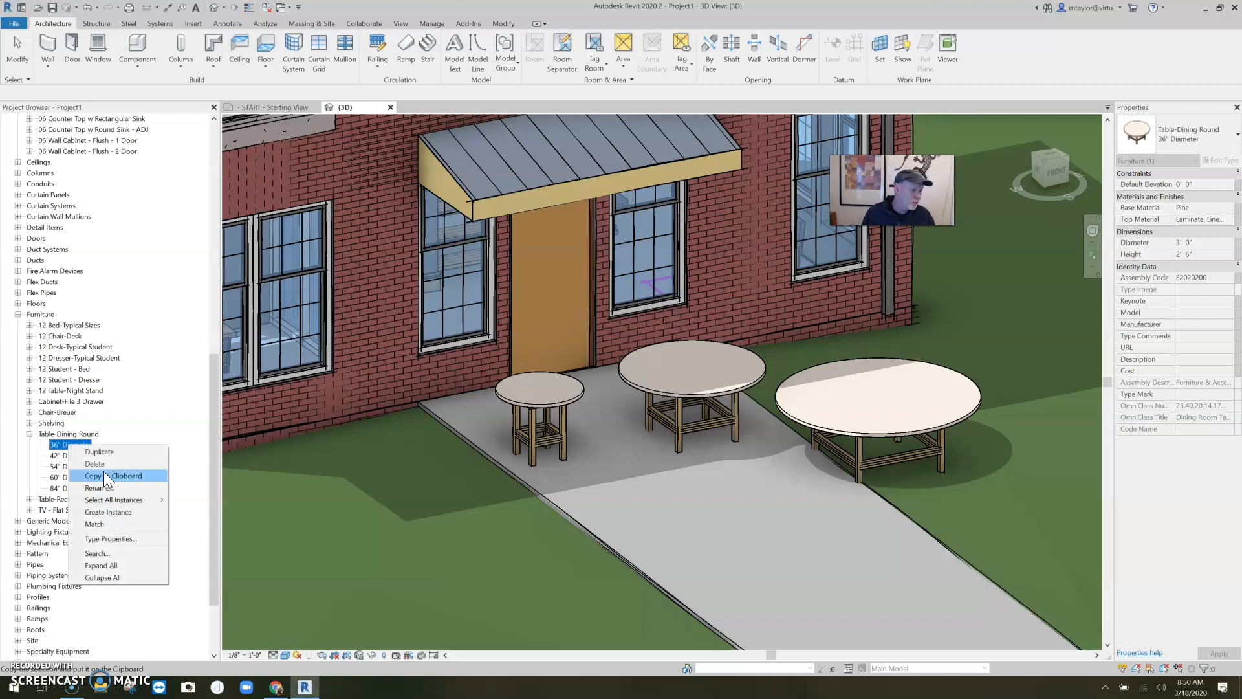
left_click(99, 451)
left_click(98, 455)
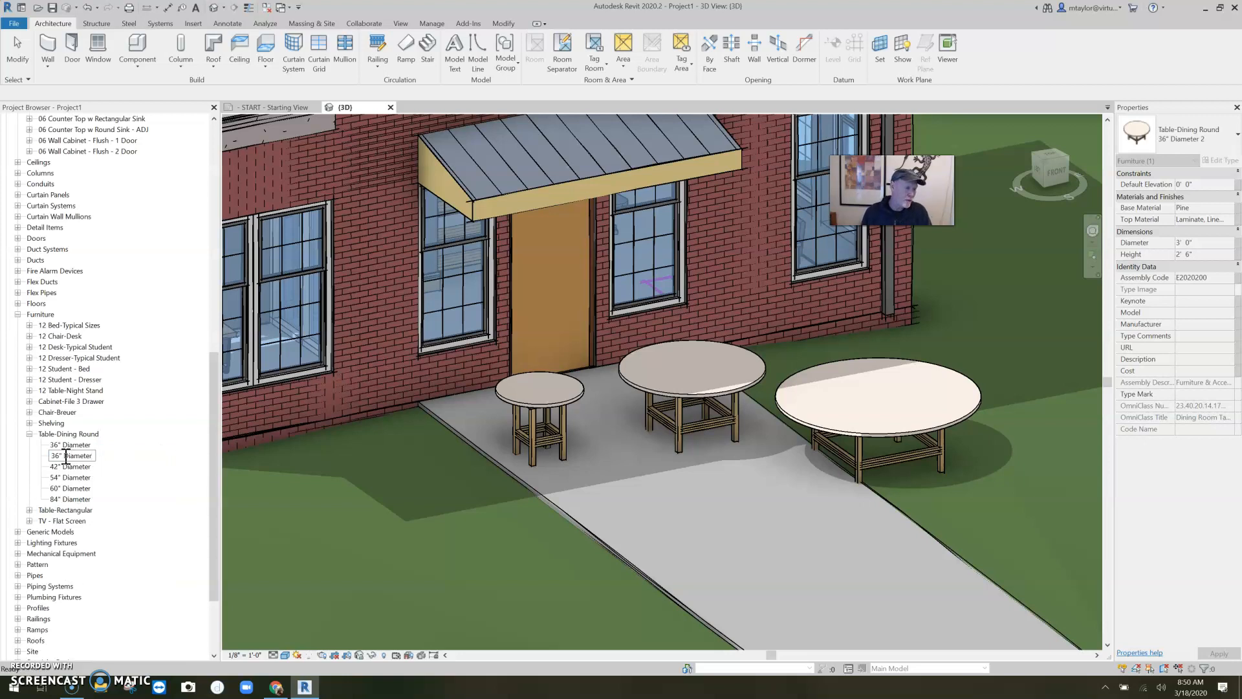
left_click_drag(59, 455, 35, 464)
type("24")
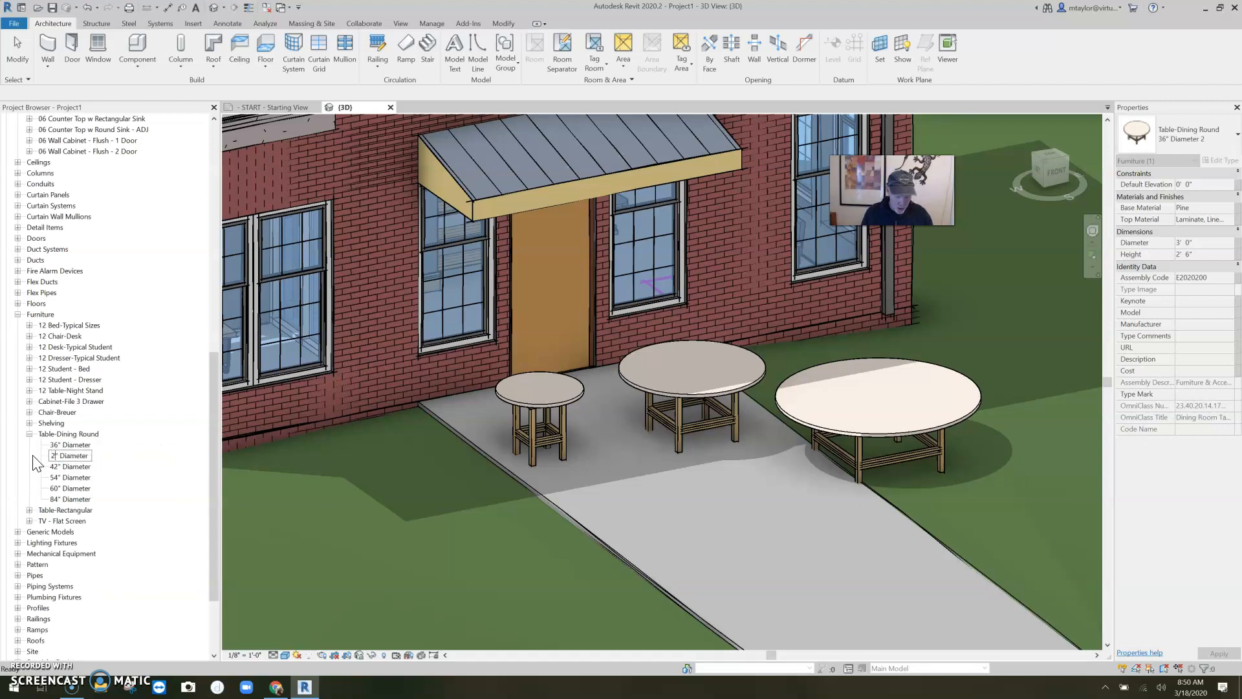
key("Return")
Step: Set the Diameter parameter of the 24" Diameter table type to 2 feet in its type properties
double_click(71, 444)
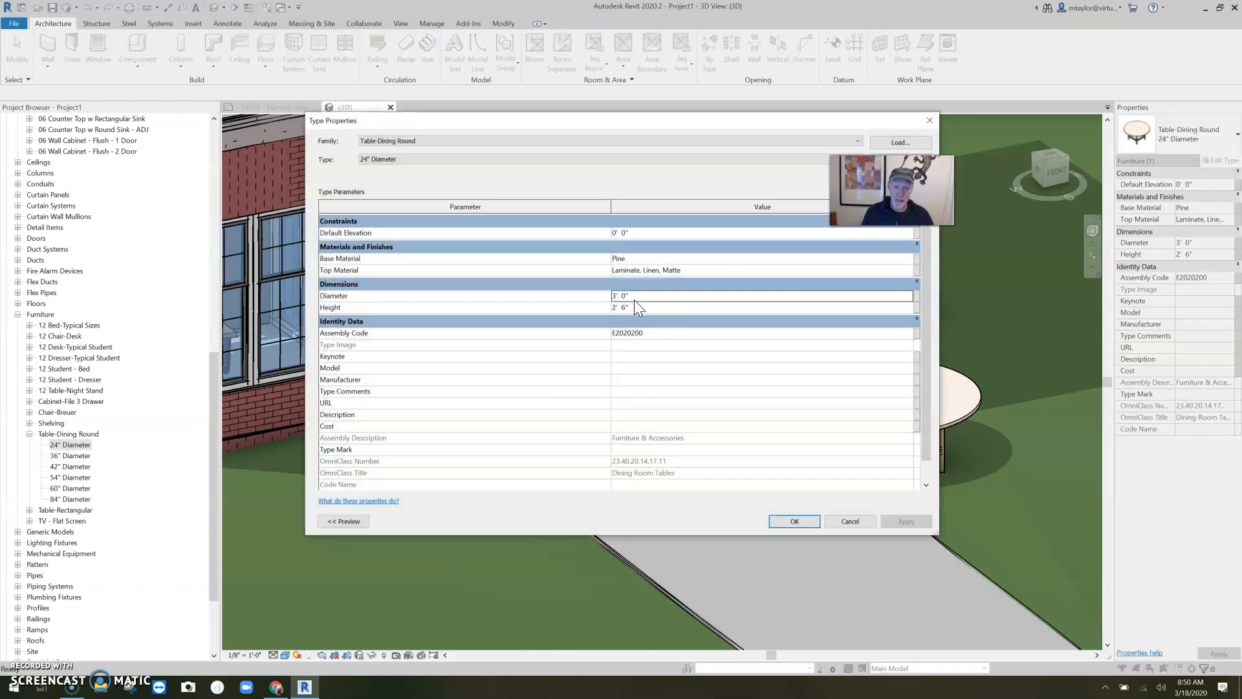
left_click(638, 296)
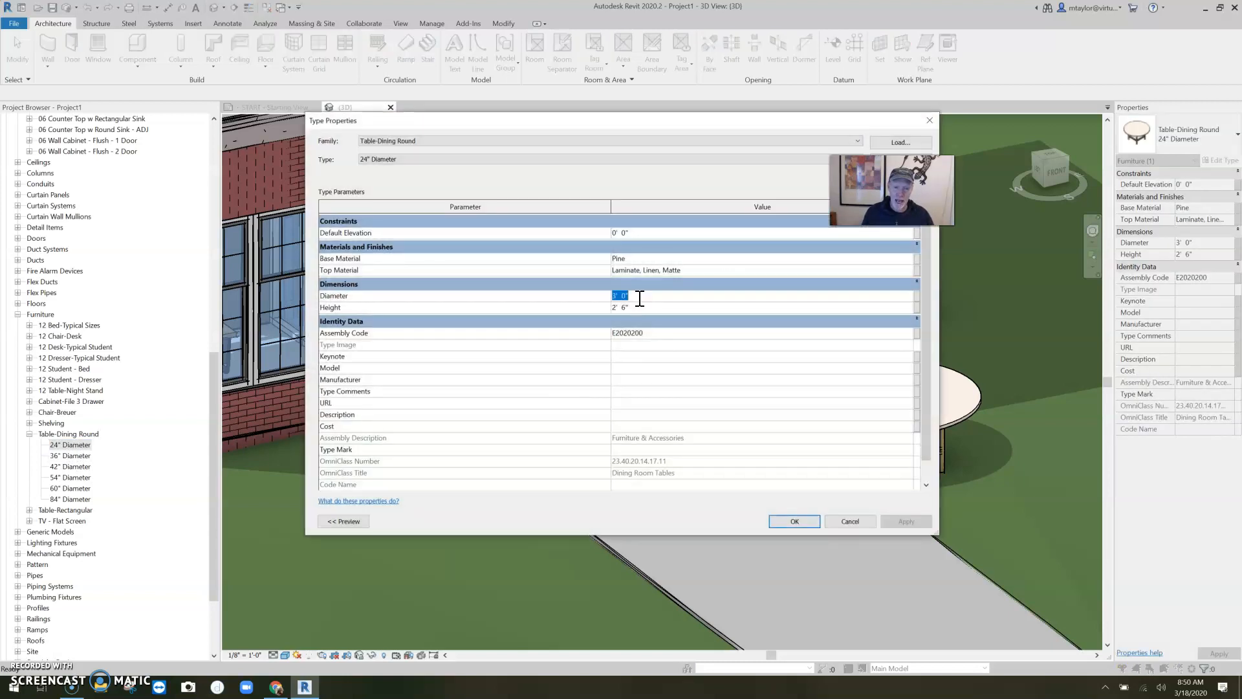
type("2")
left_click(800, 521)
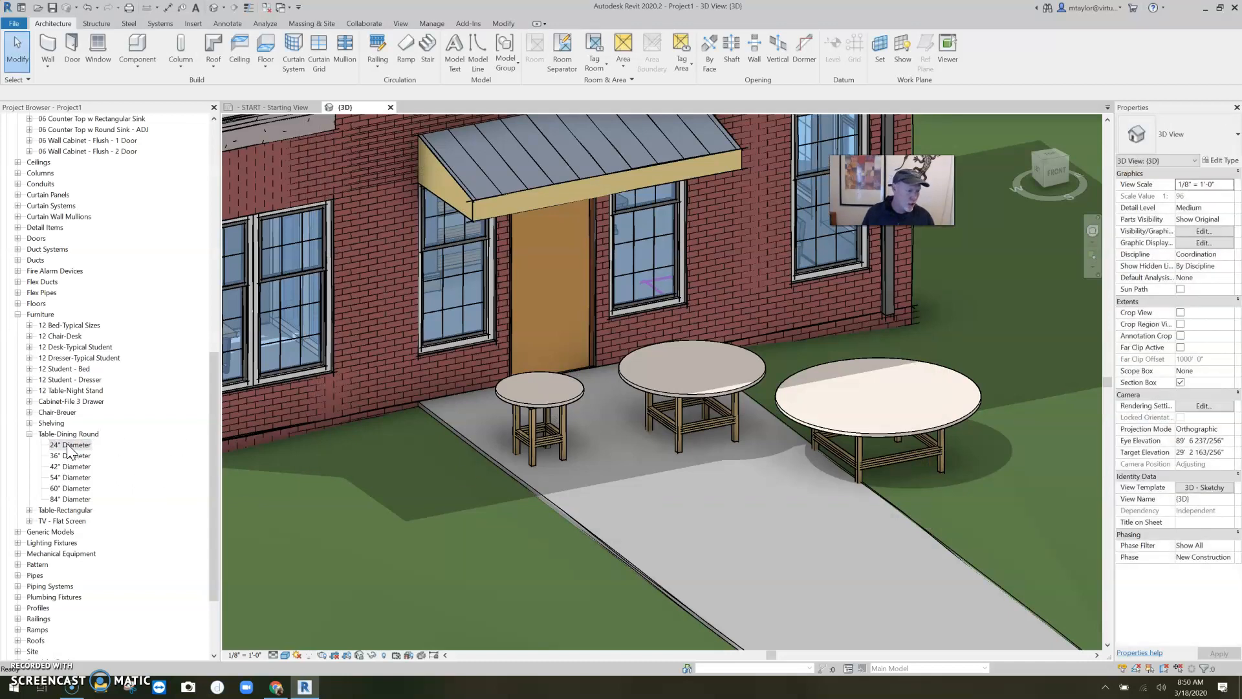
Step: Place one 24" Diameter Table-Dining Round on the walkway between the 36" and 60" tables and end the placement
left_click(68, 445)
left_click_drag(599, 464, 608, 462)
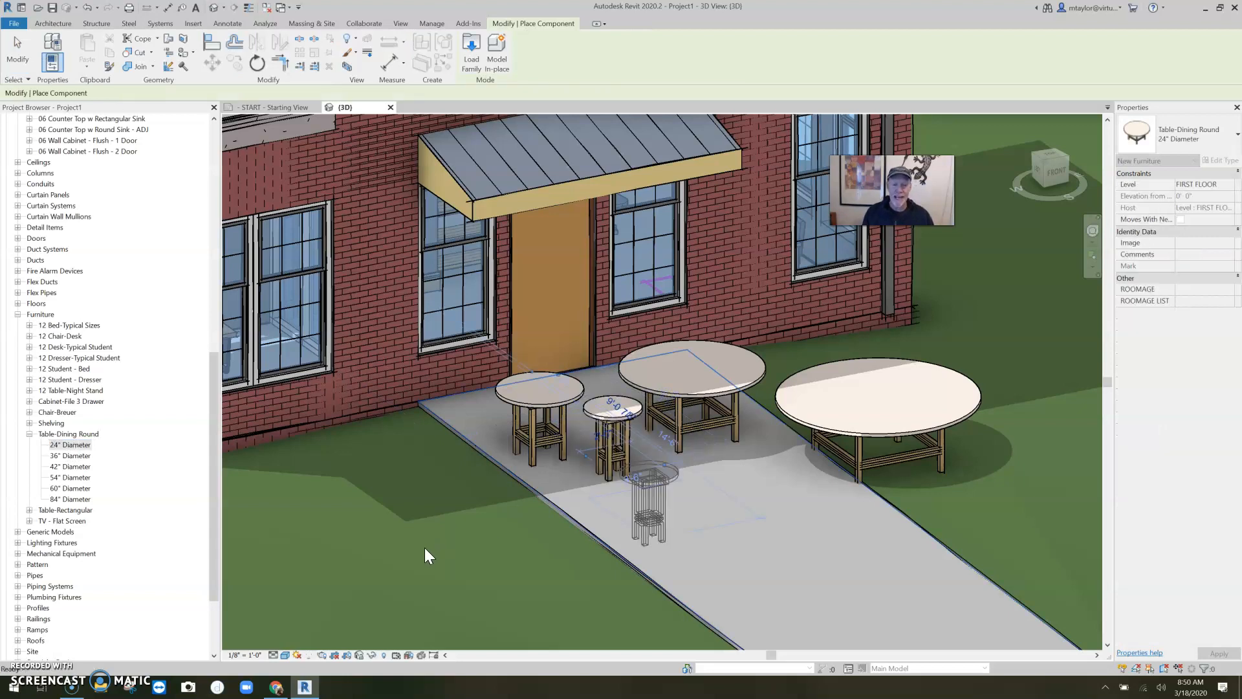
key("Escape")
key("Escape")
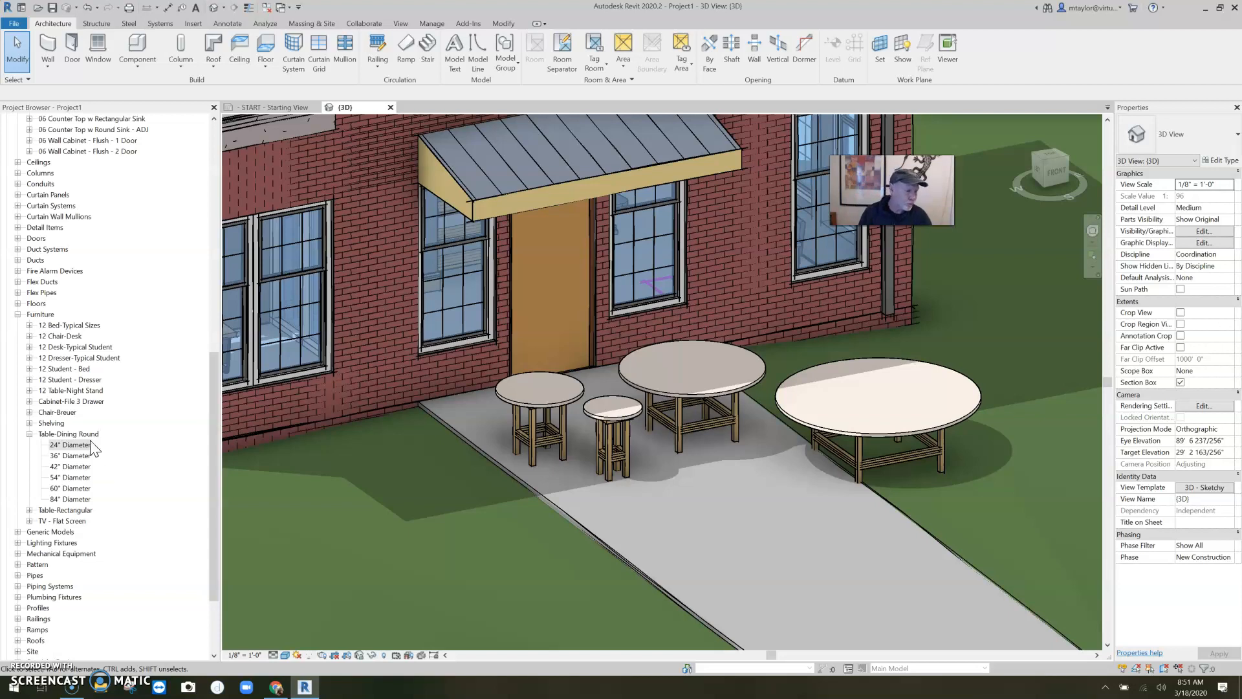
Step: Save the Table-Dining Round family as Table-Dining Round.rfa in the REVIT LOCALS folder under Documents
left_click(71, 434)
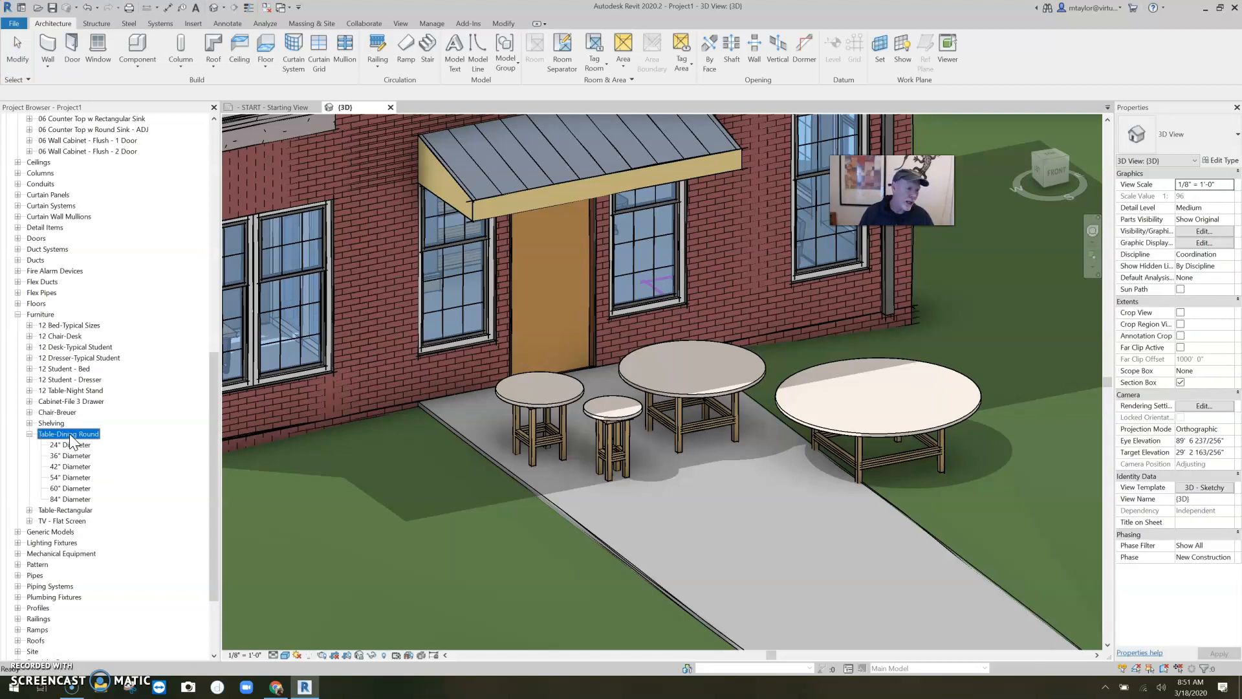
right_click(69, 434)
left_click(95, 491)
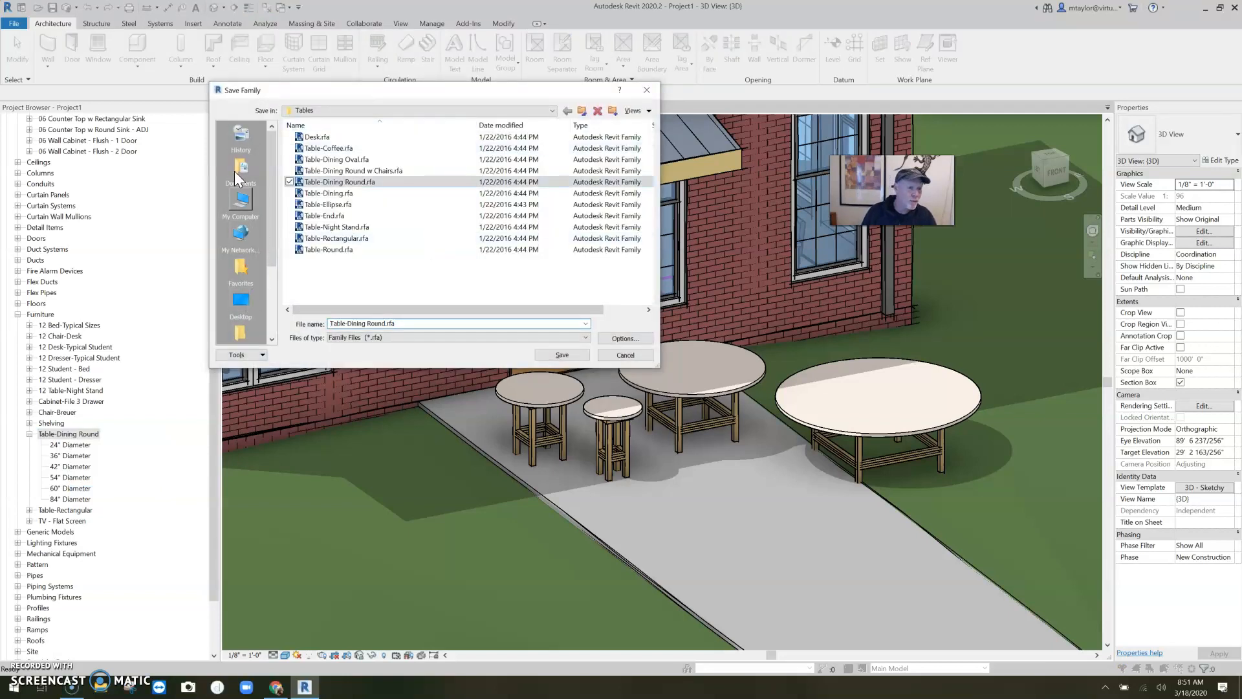
left_click(244, 300)
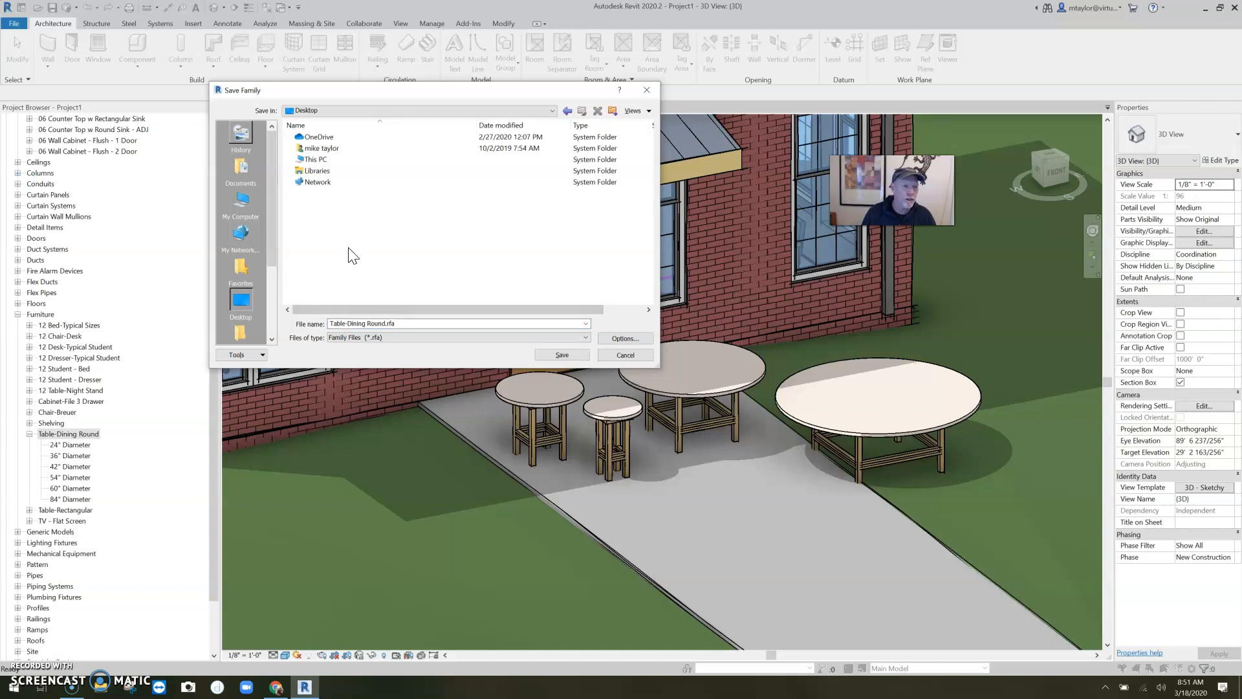
left_click(239, 168)
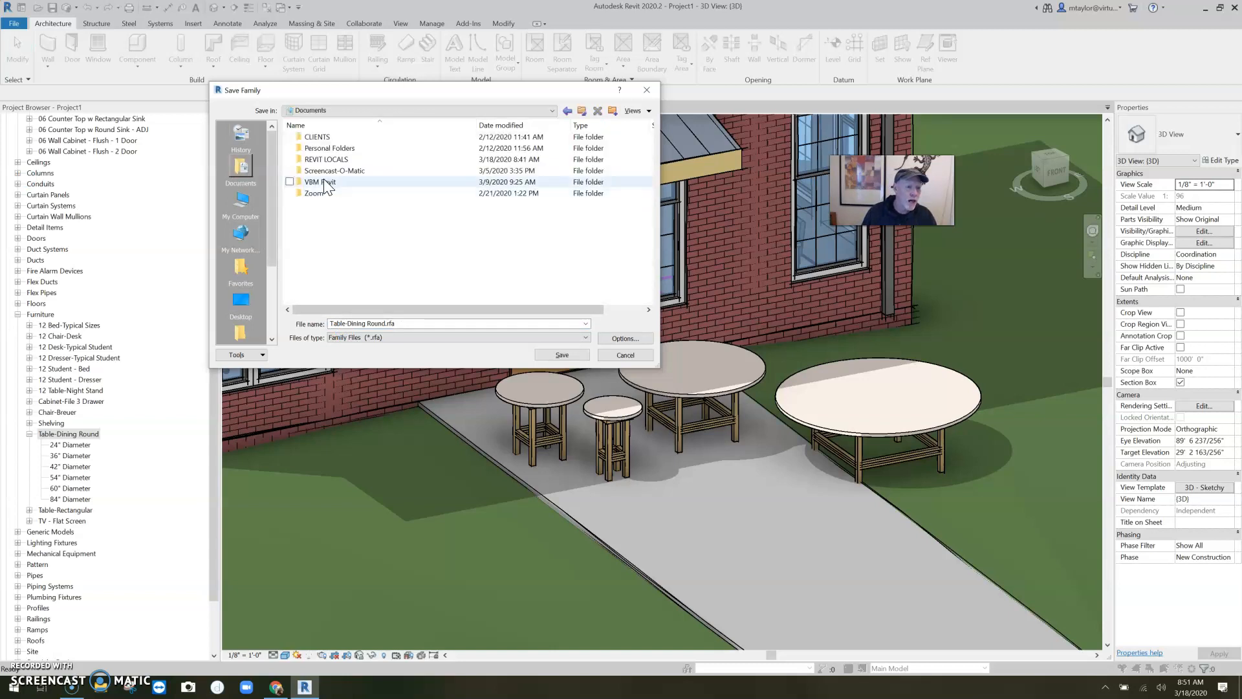
double_click(330, 160)
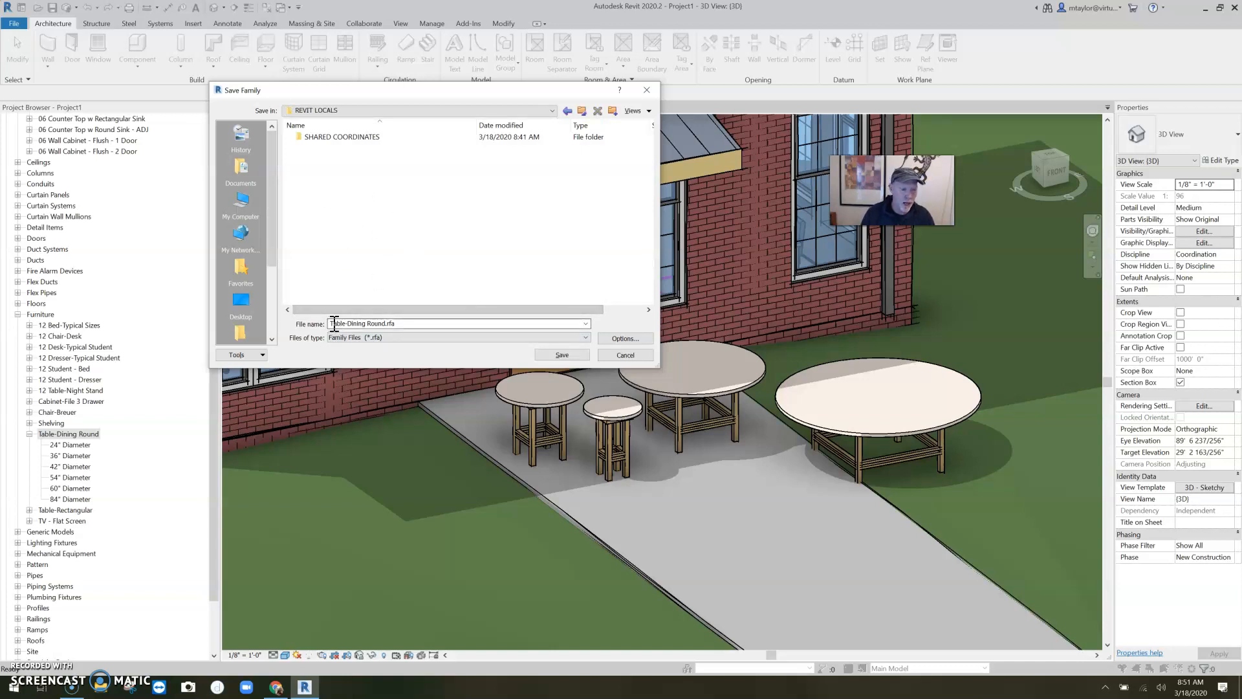
left_click(575, 356)
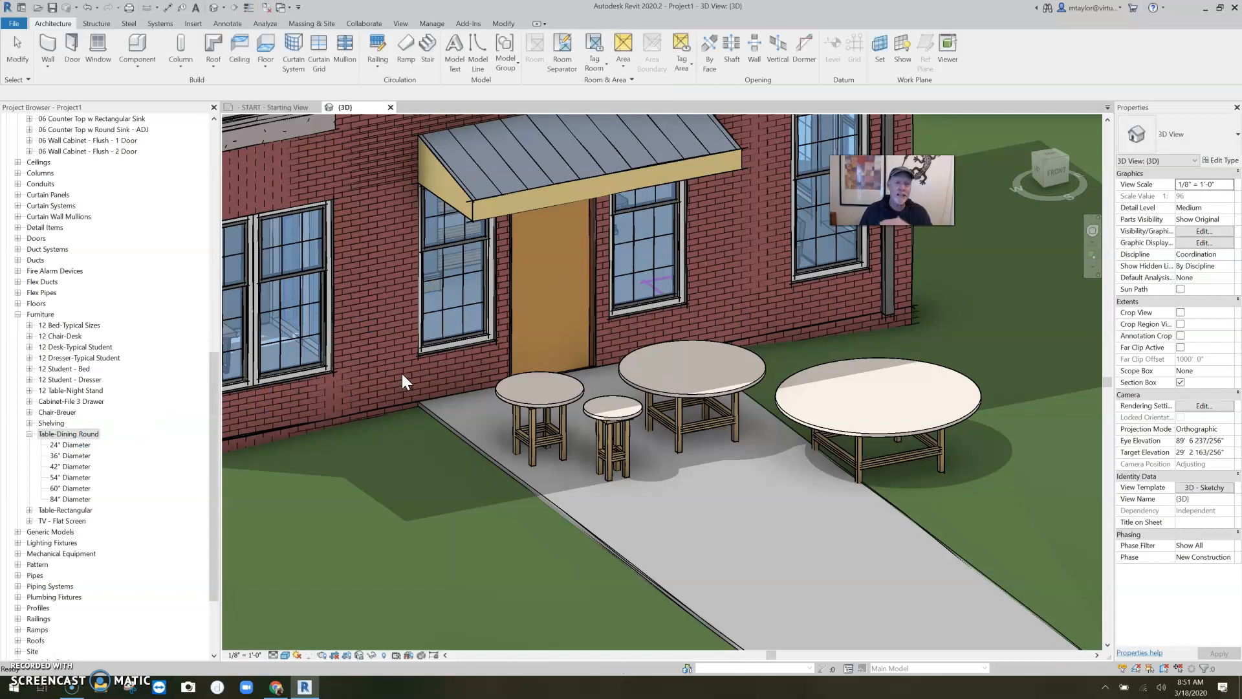
Step: Delete the Table-Dining Round family from the project together with its types and placed instances
left_click(83, 434)
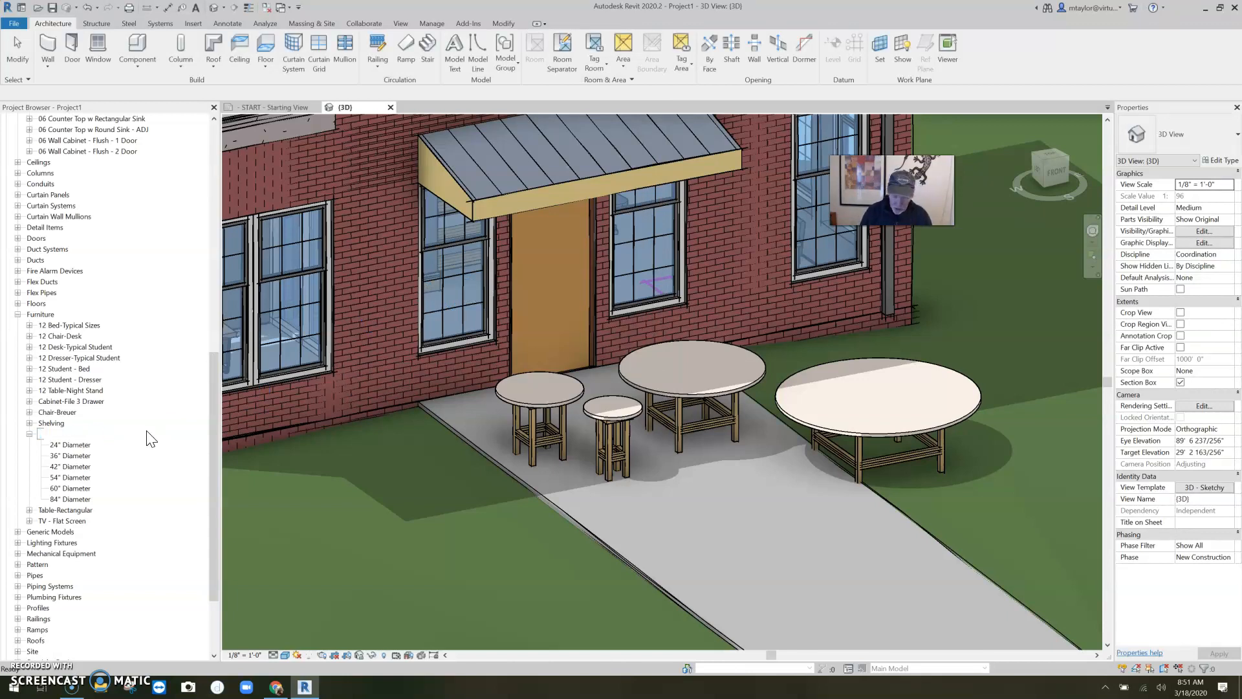
left_click(75, 446)
left_click(54, 436)
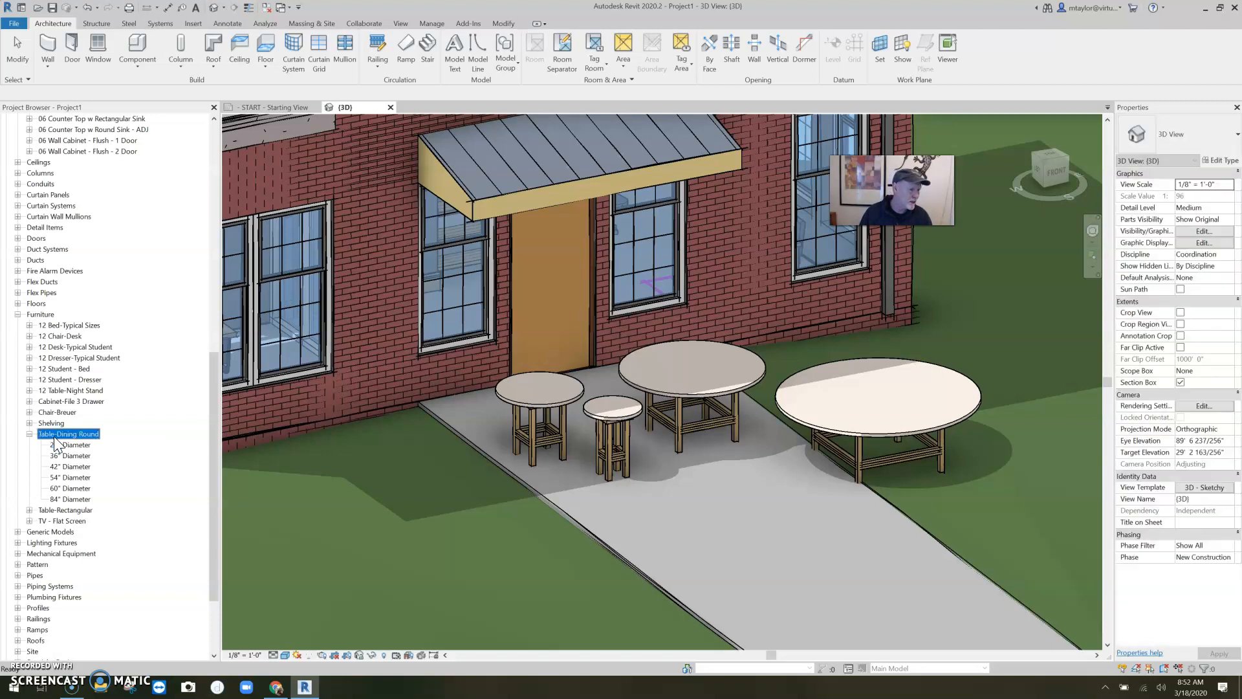
key("Delete")
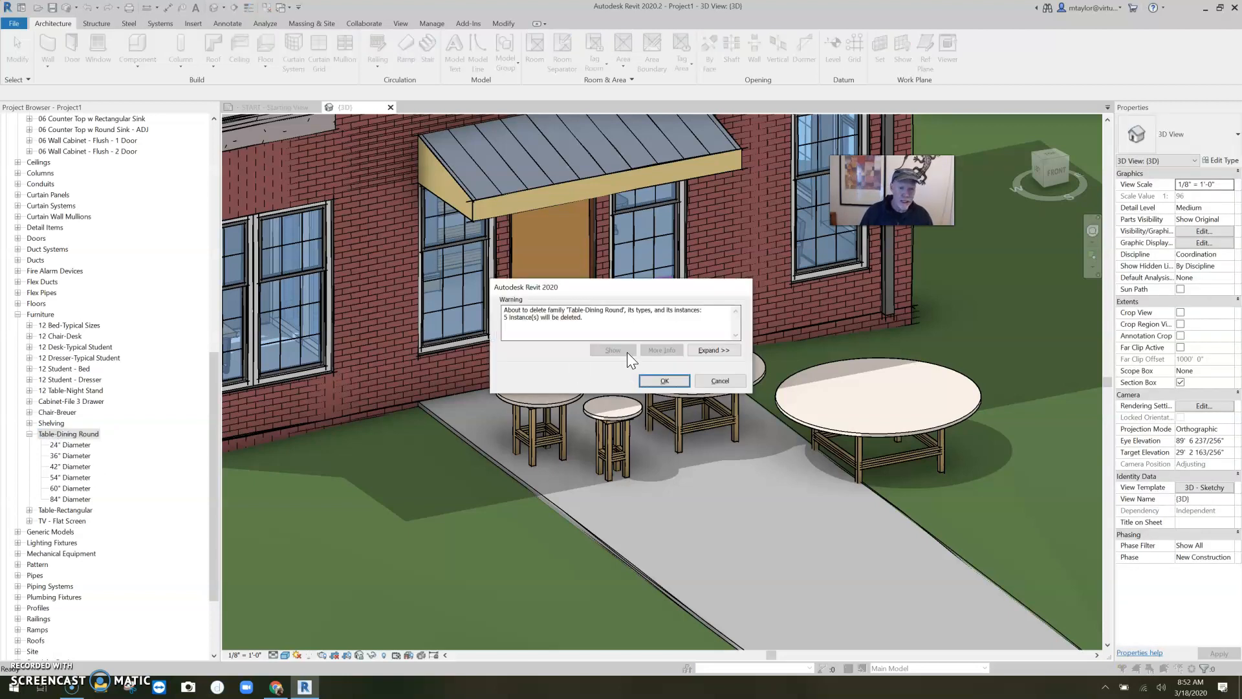
left_click(674, 381)
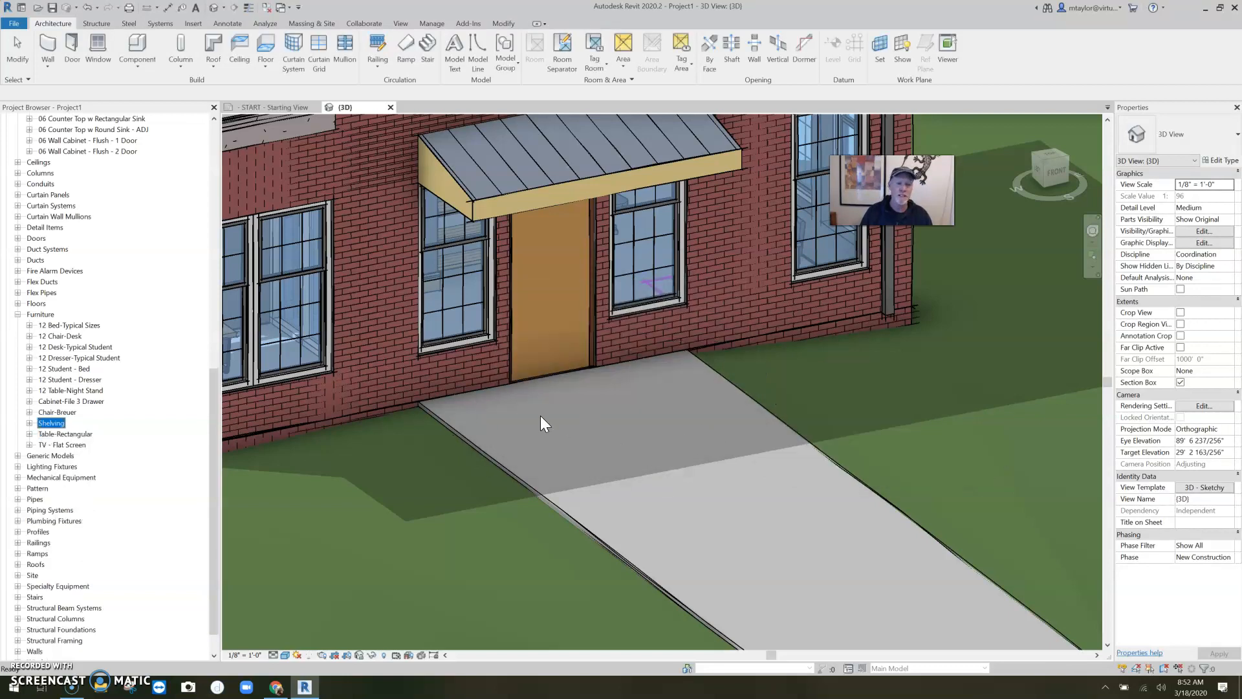
Step: Open Table-Dining Round.rfa from the REVIT LOCALS folder in the Family Editor and switch to its default 3D view
mouse_move(518, 427)
middle_mouse_down()
mouse_move(571, 449)
mouse_move(700, 437)
middle_mouse_up()
middle_click_drag(829, 424, 603, 416)
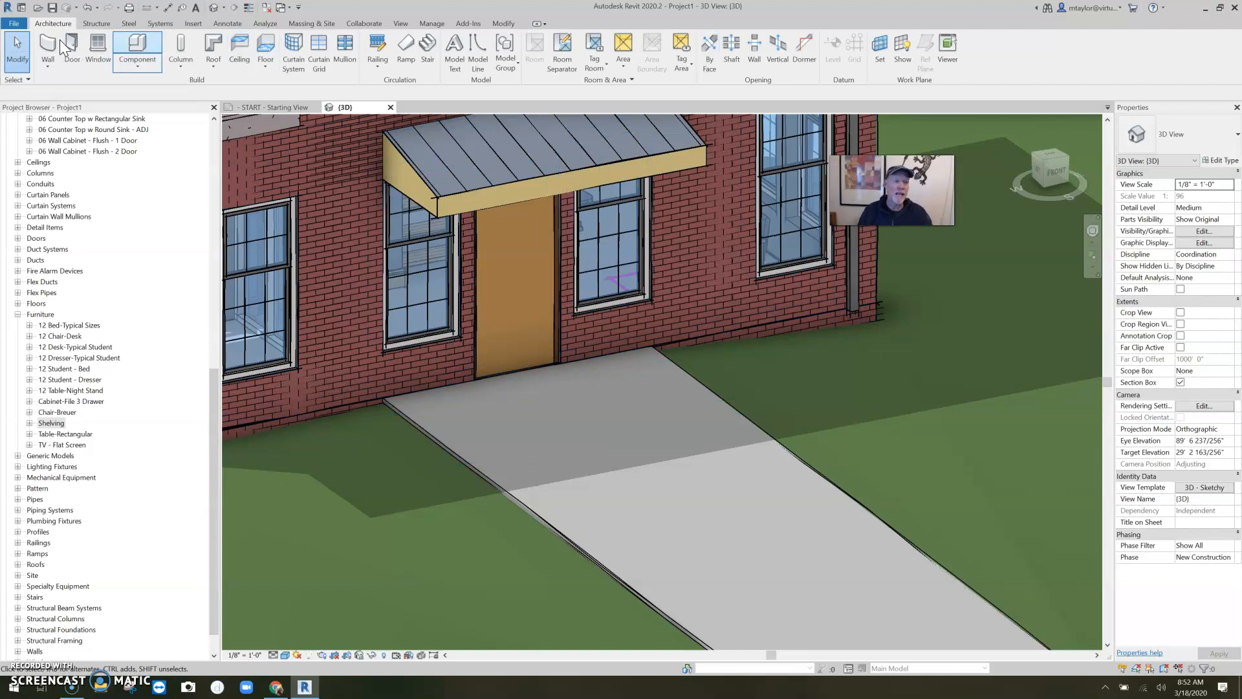
left_click(14, 24)
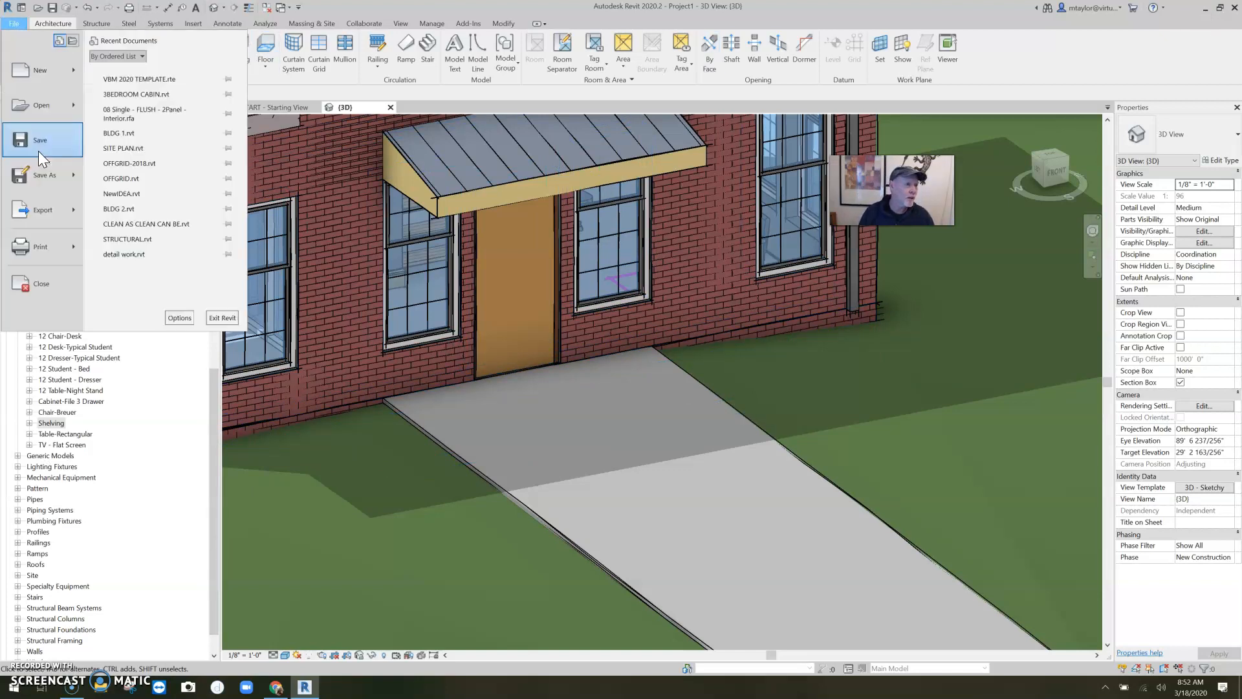
left_click(39, 104)
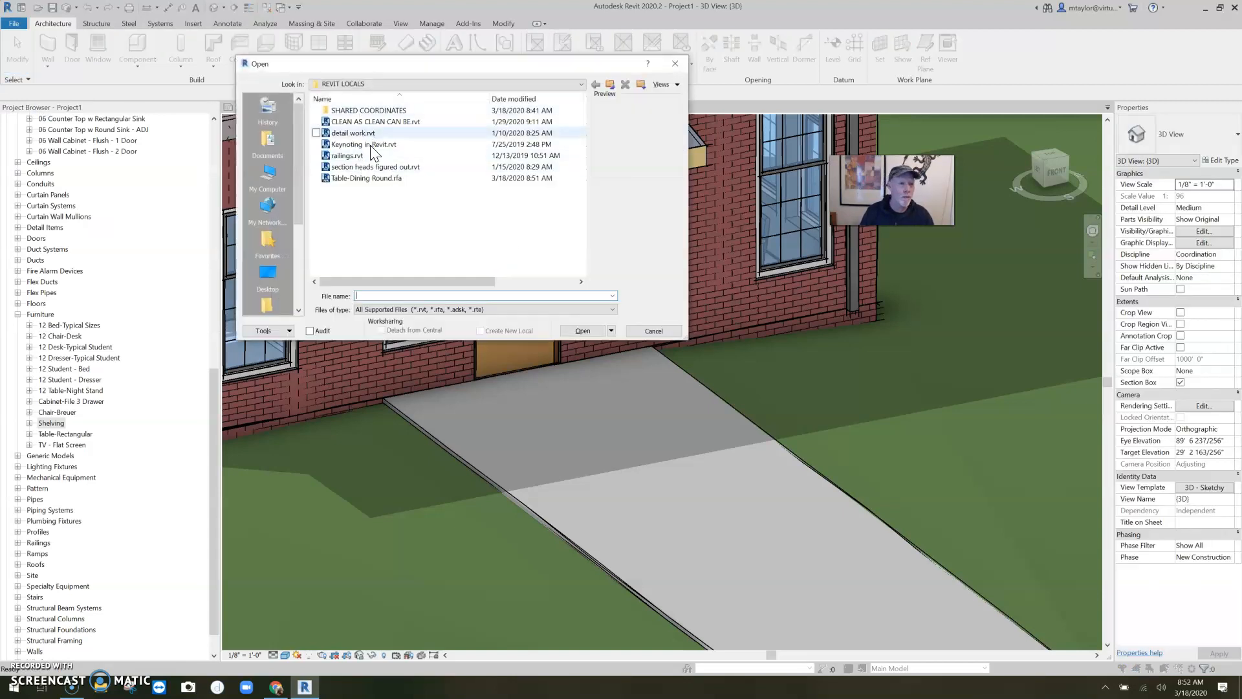
left_click(366, 178)
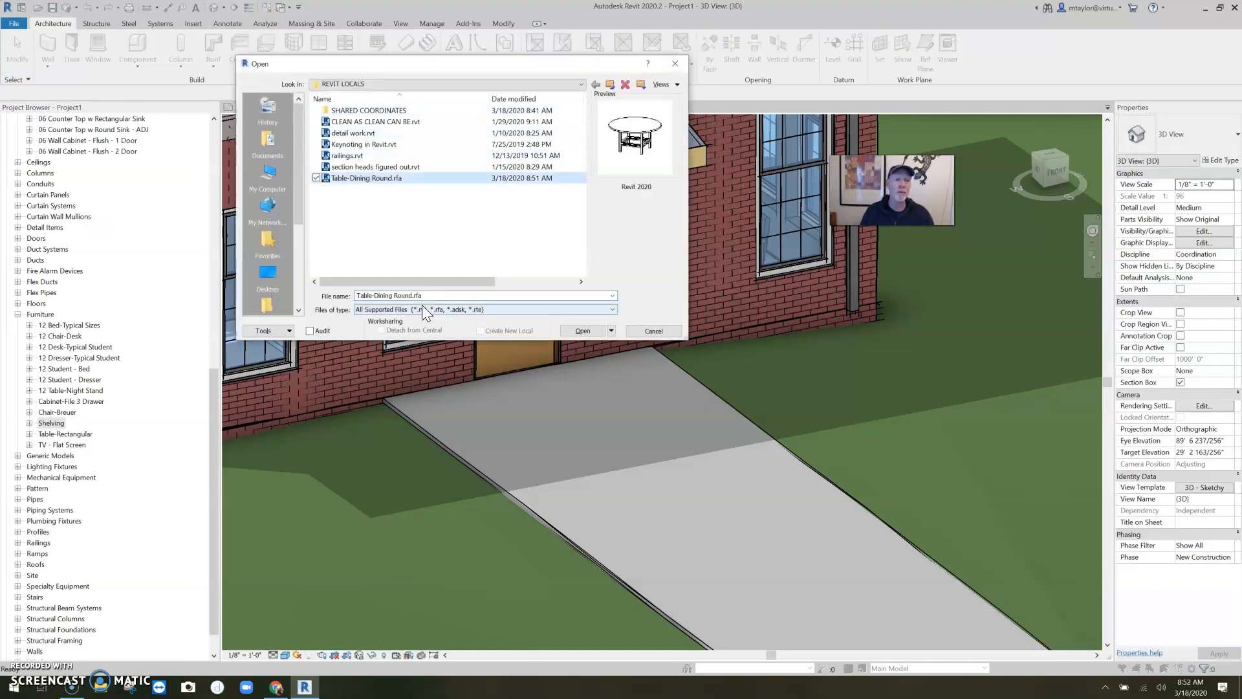
left_click(583, 329)
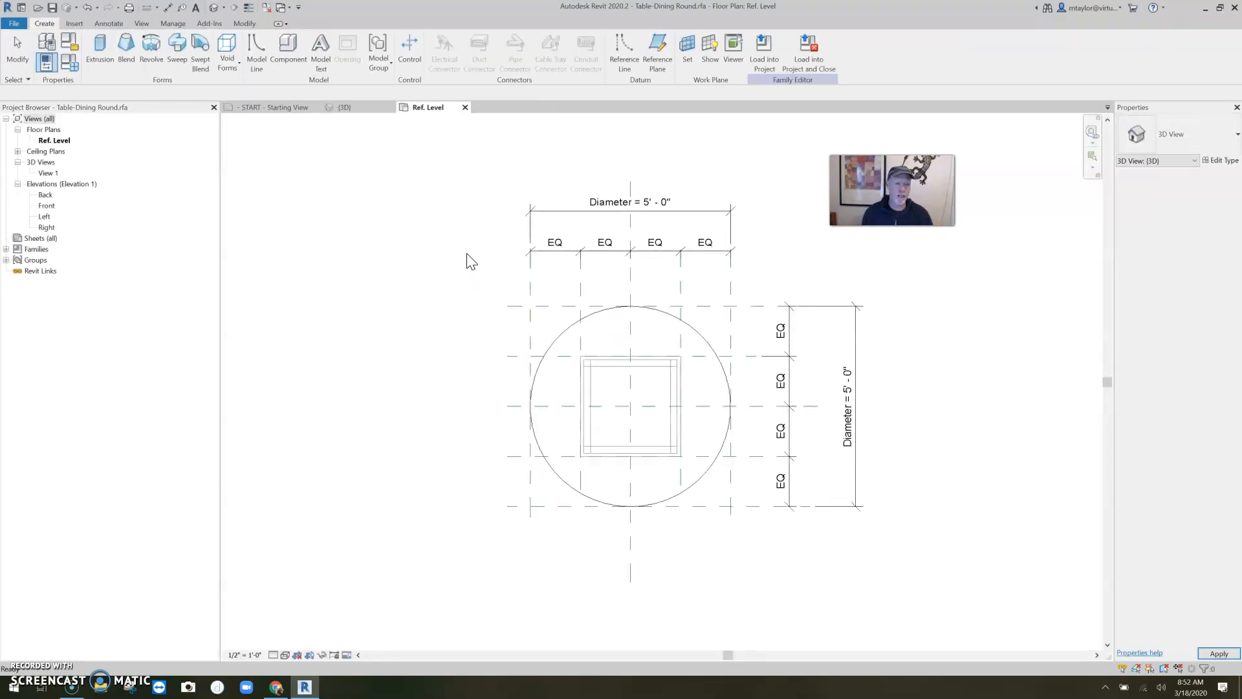
left_click(219, 9)
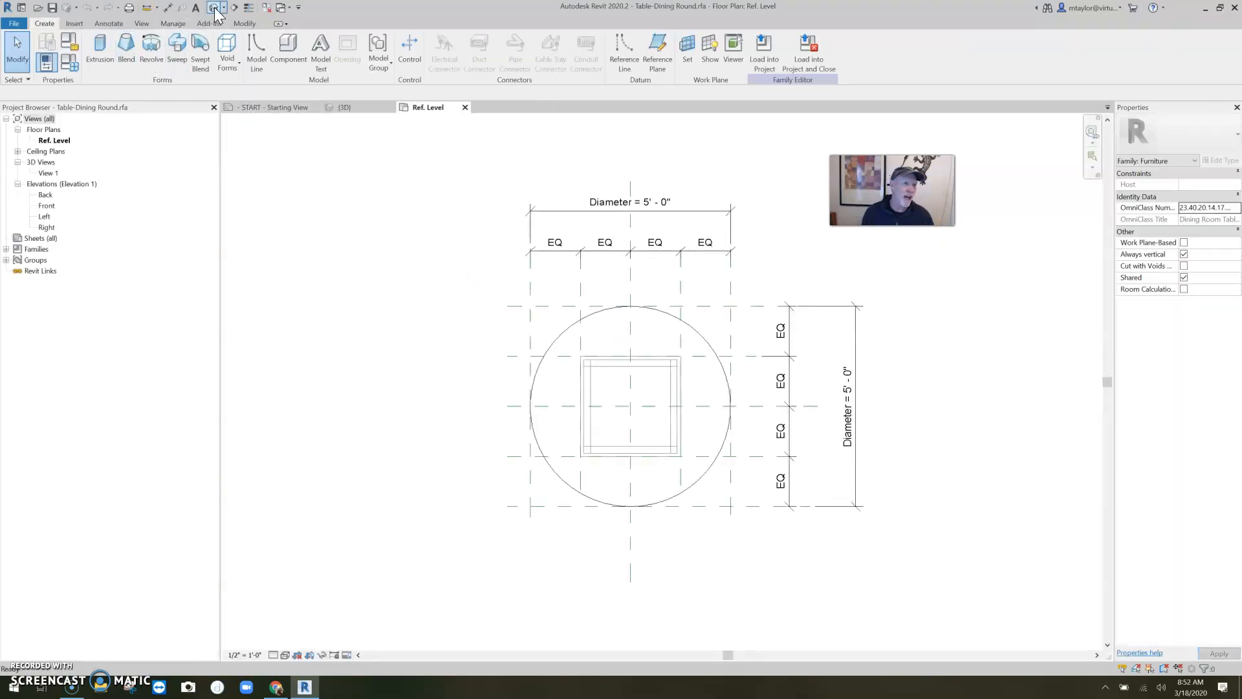
Step: Orbit the 3D view around the table and set the family's current type to 36" Diameter in Family Types
middle_click_drag(574, 466, 476, 352, "shift")
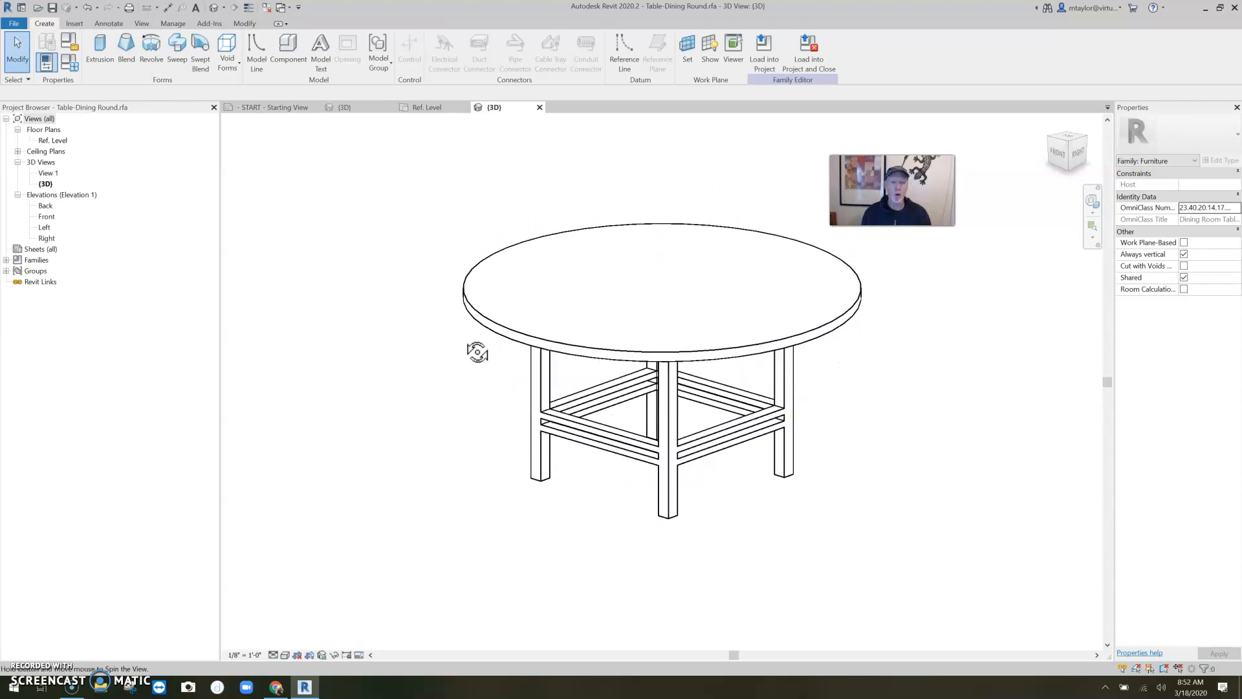
left_click(73, 63)
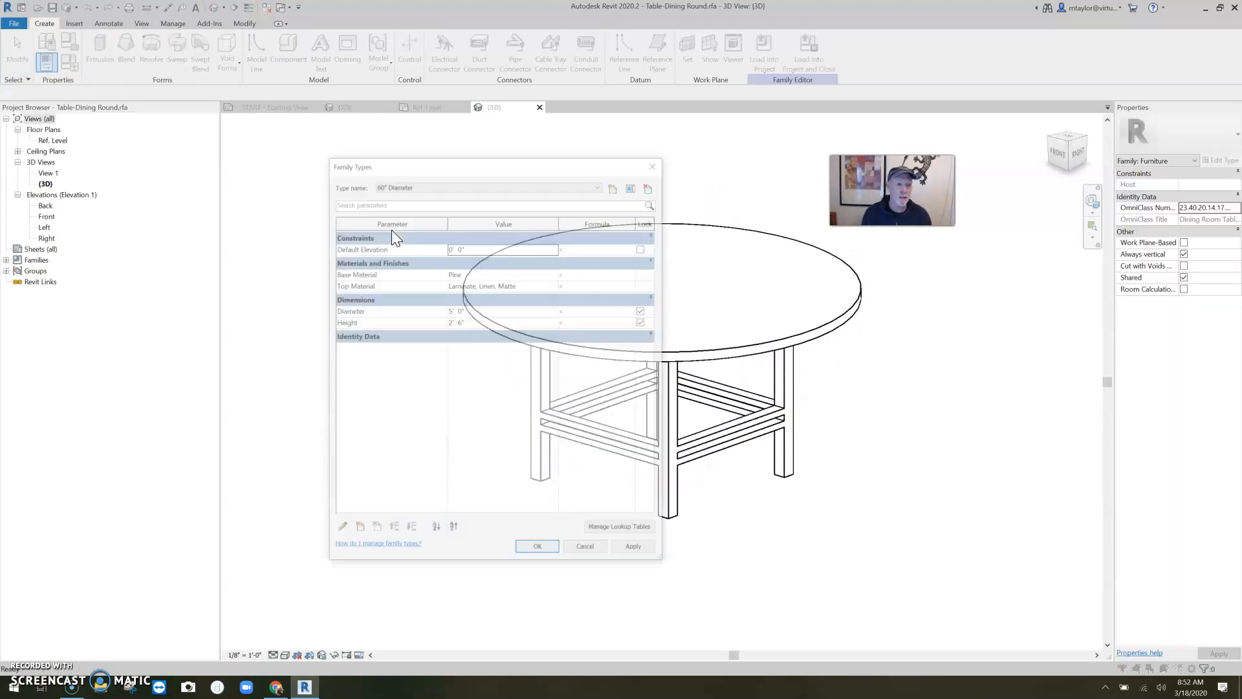
left_click(453, 187)
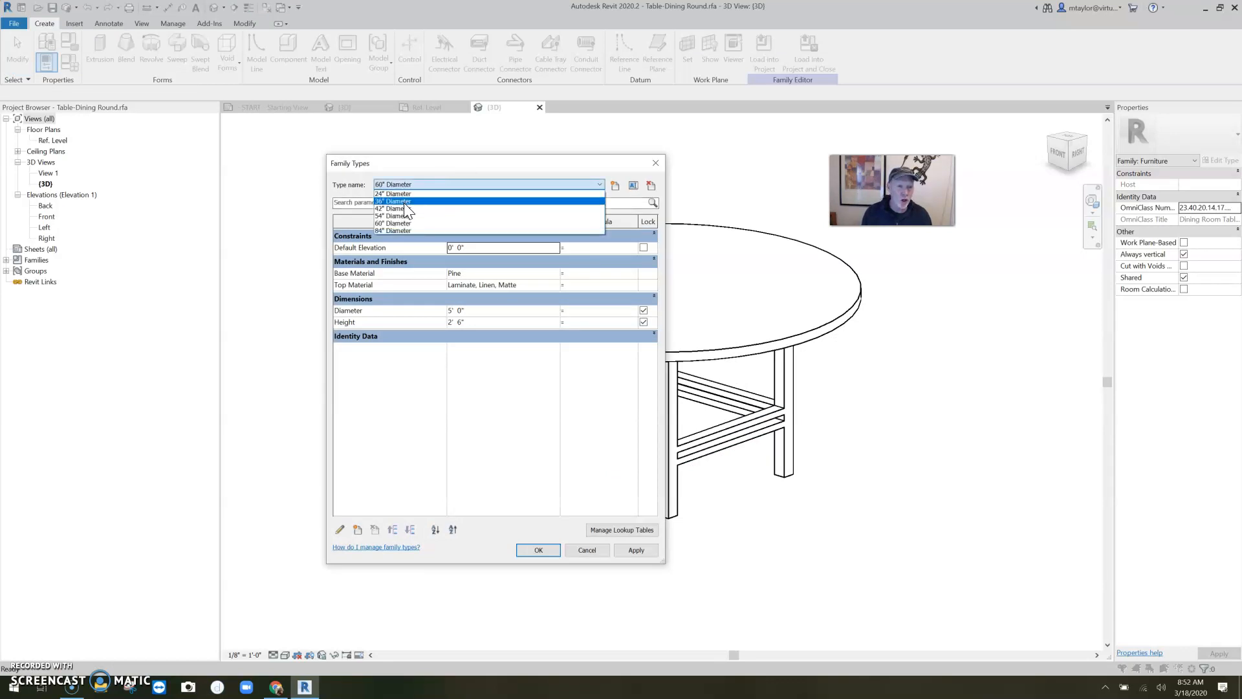
left_click(414, 165)
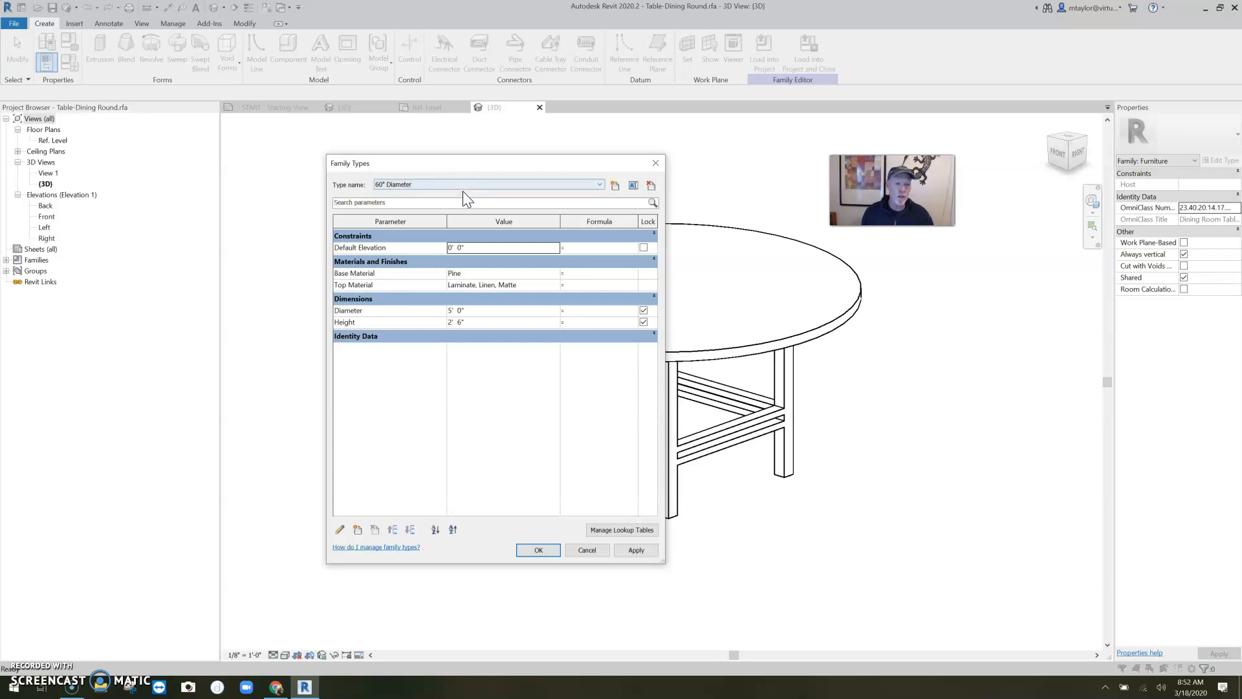
left_click(600, 188)
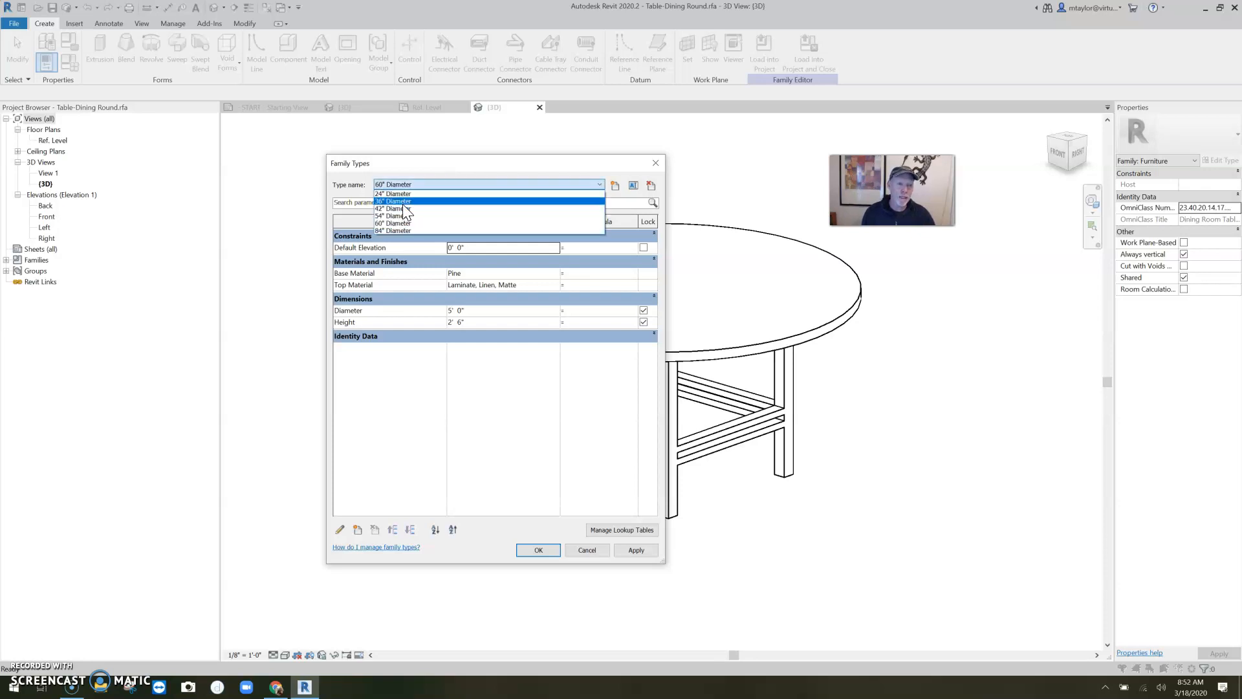
left_click(405, 200)
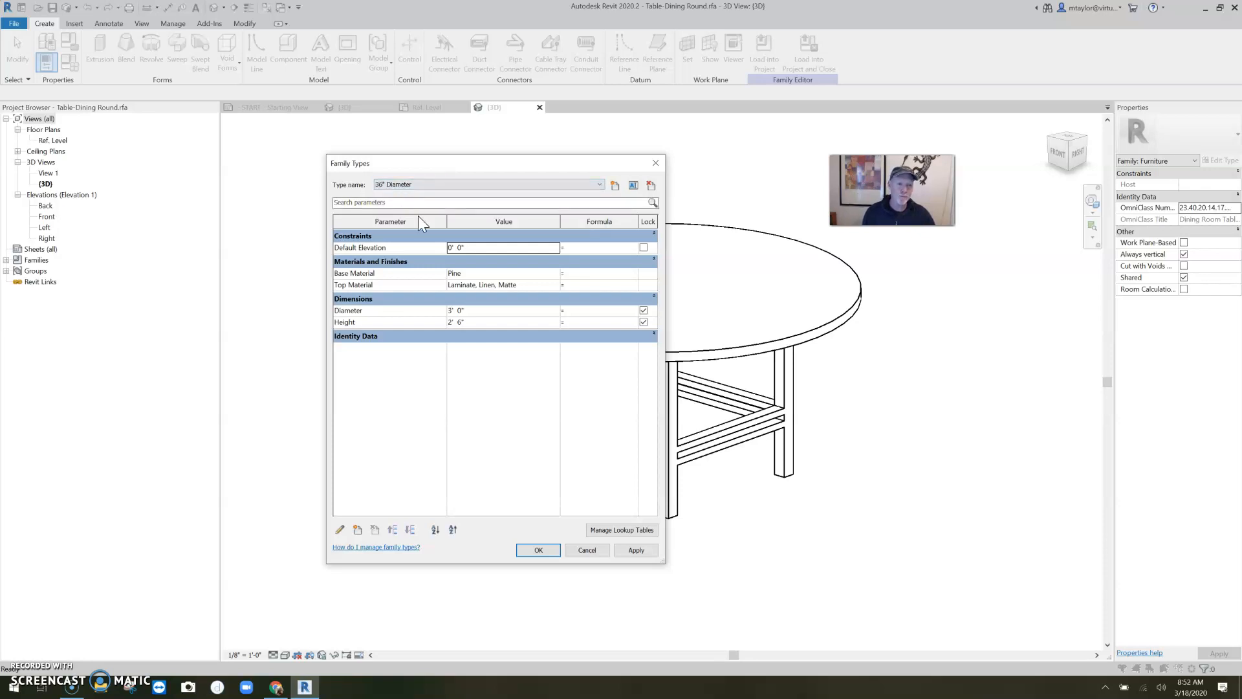
left_click(638, 550)
left_click_drag(481, 164, 346, 204)
left_click(405, 589)
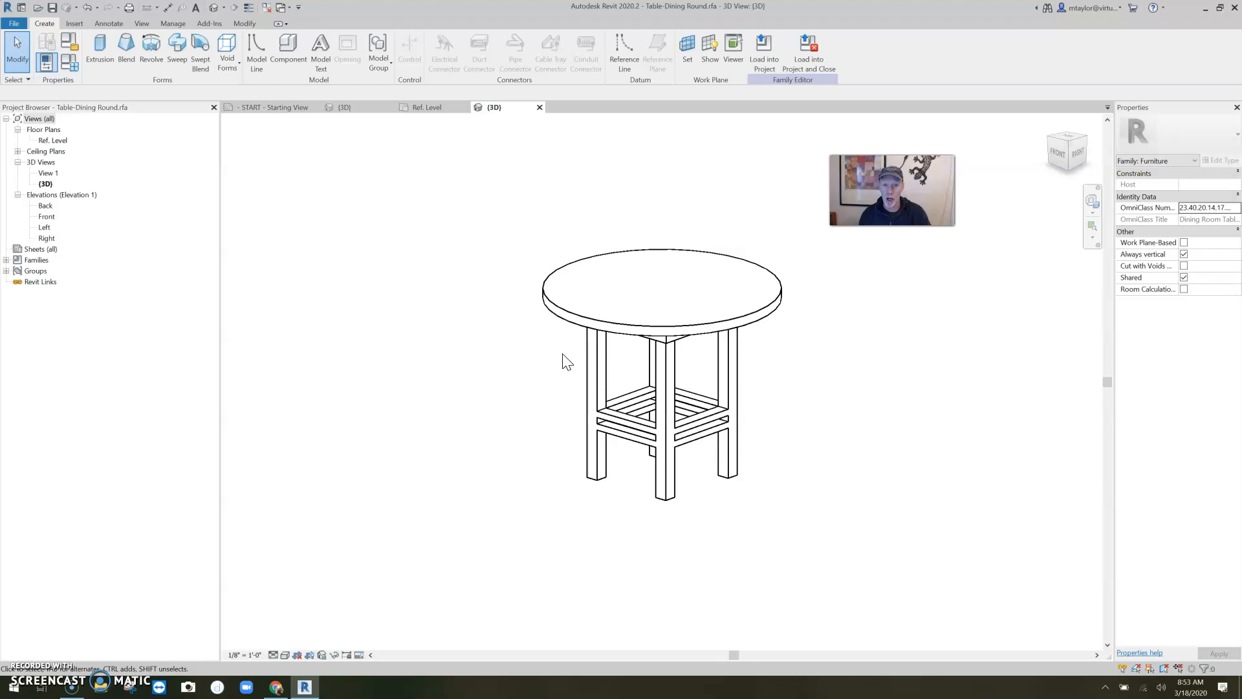
Step: Export the family types to Table-Dining Round.txt in the REVIT LOCALS folder
left_click(16, 25)
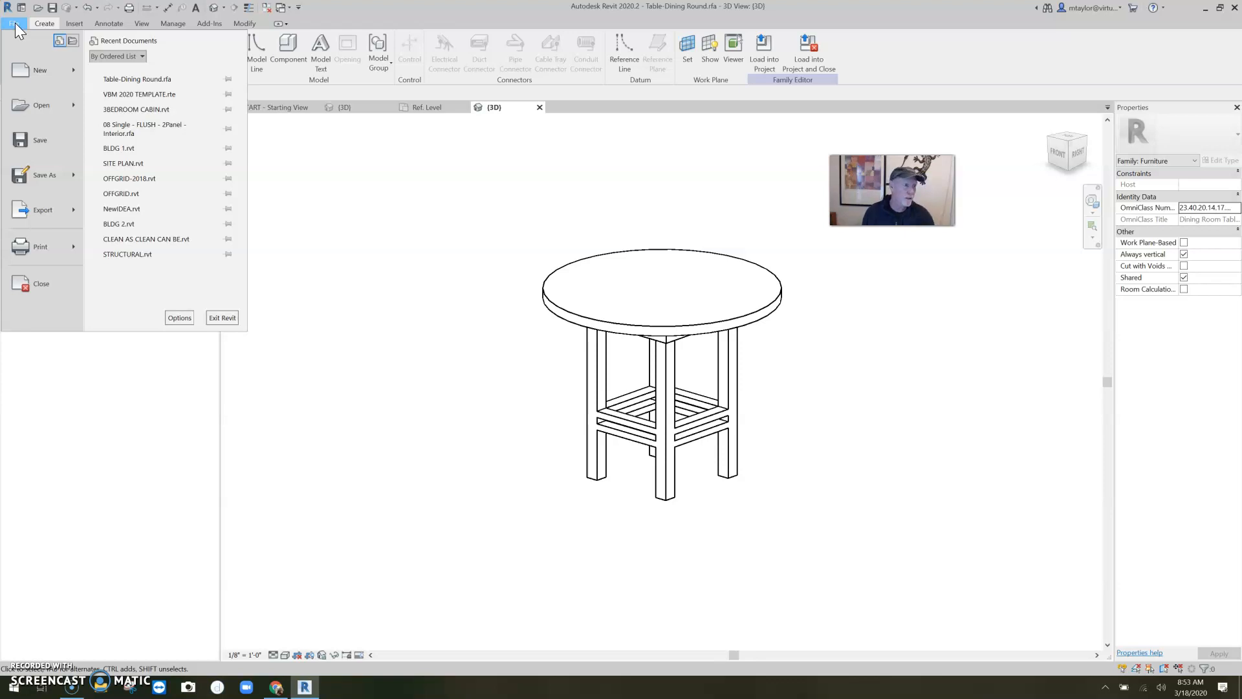
mouse_move(31, 208)
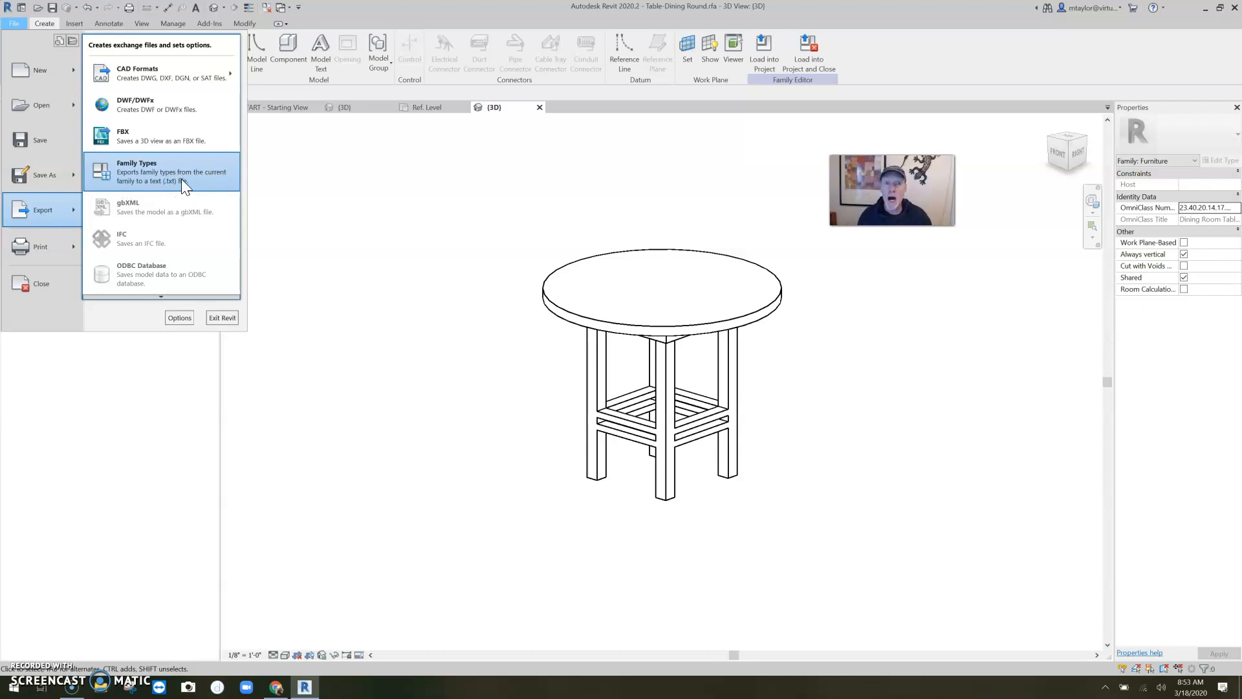
left_click(150, 166)
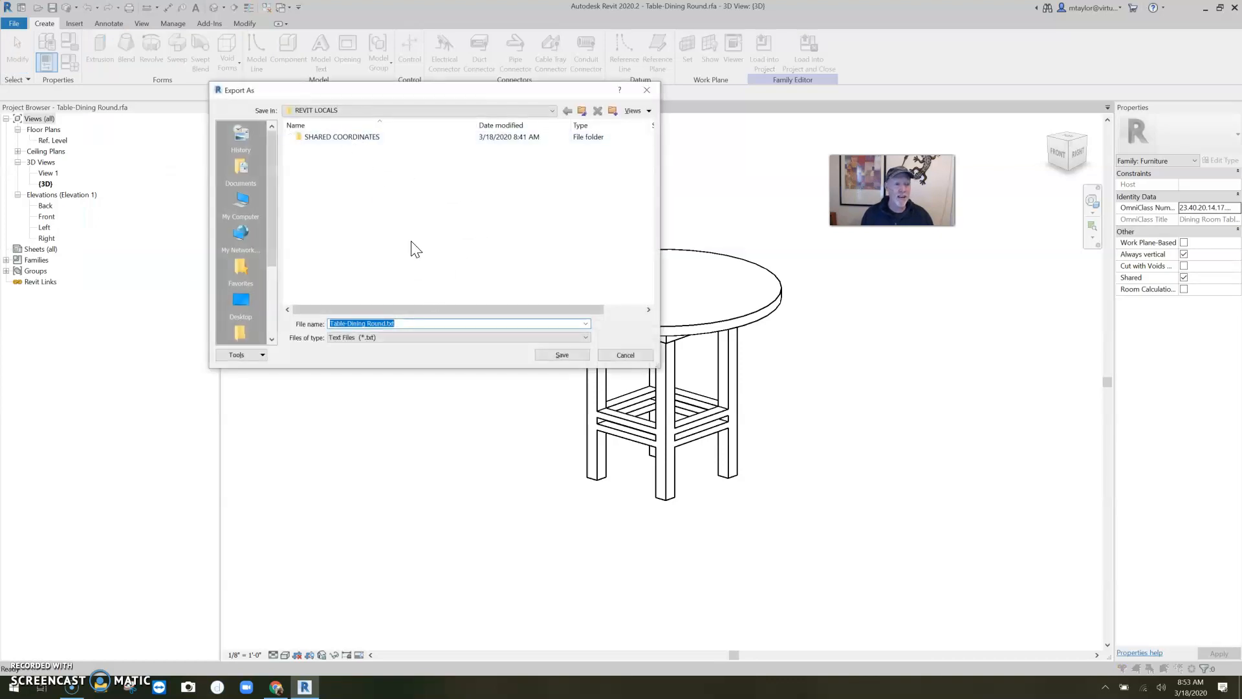
left_click(560, 355)
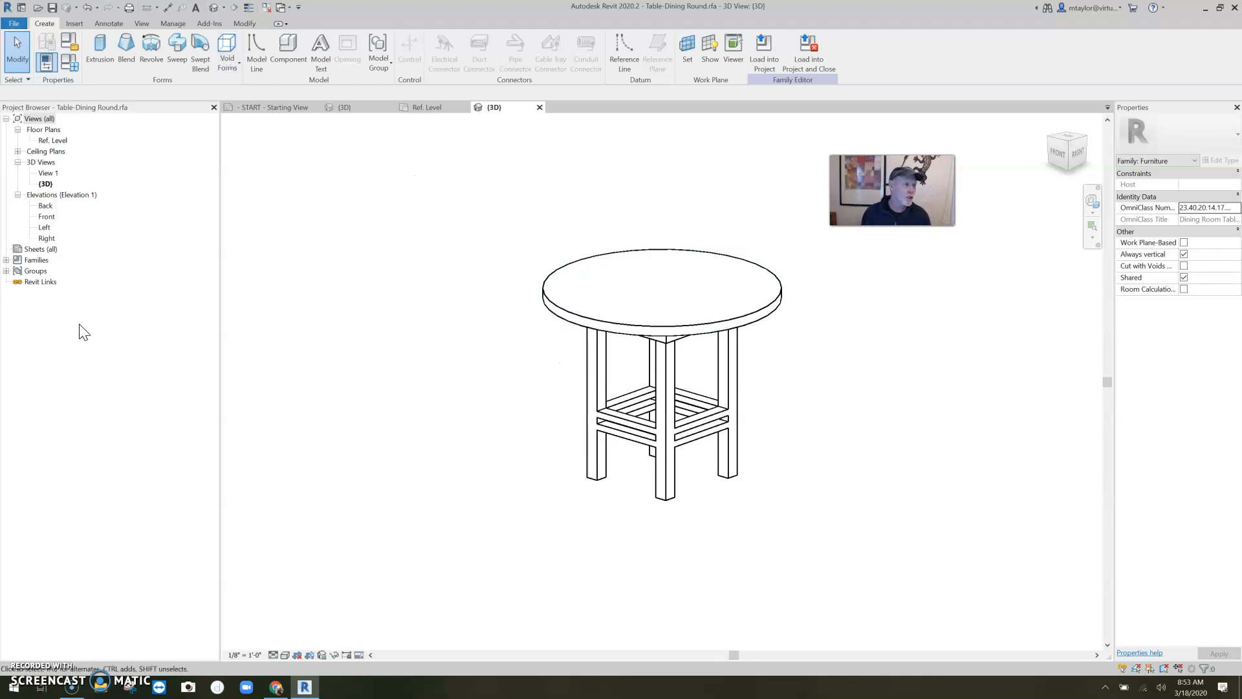
Step: Close the Table-Dining Round family without saving its changes and return to the project's 3D view
key("alt+f")
left_click(41, 283)
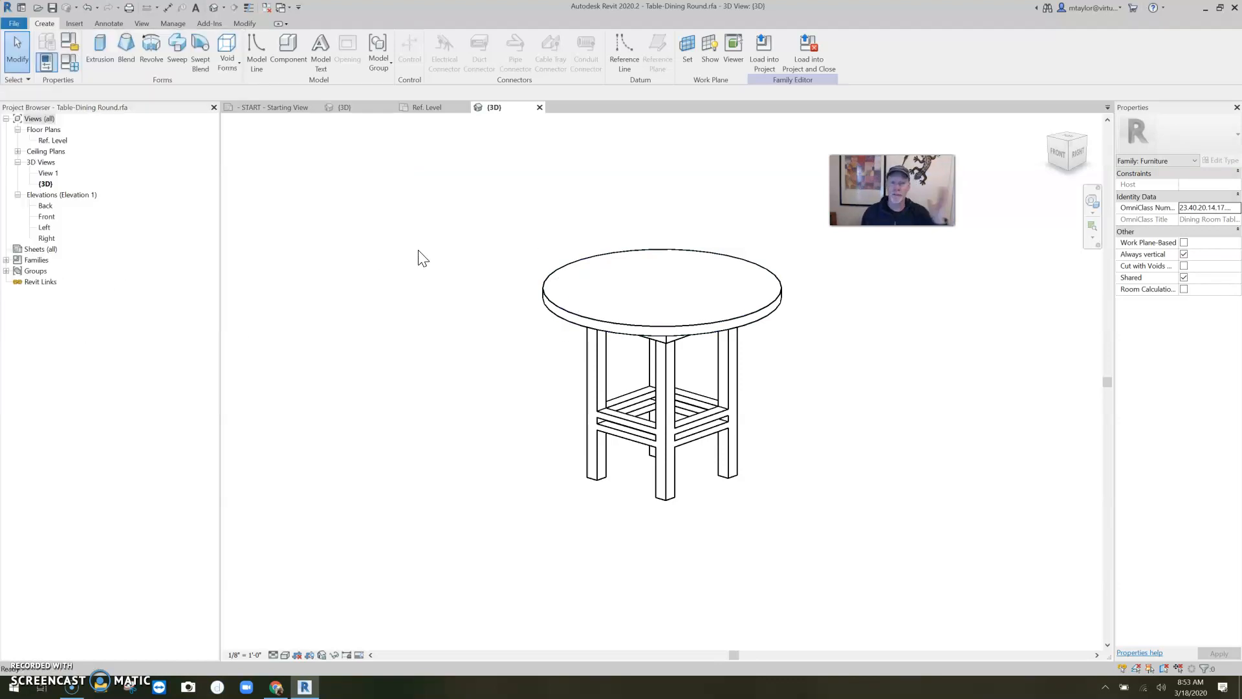
left_click(647, 351)
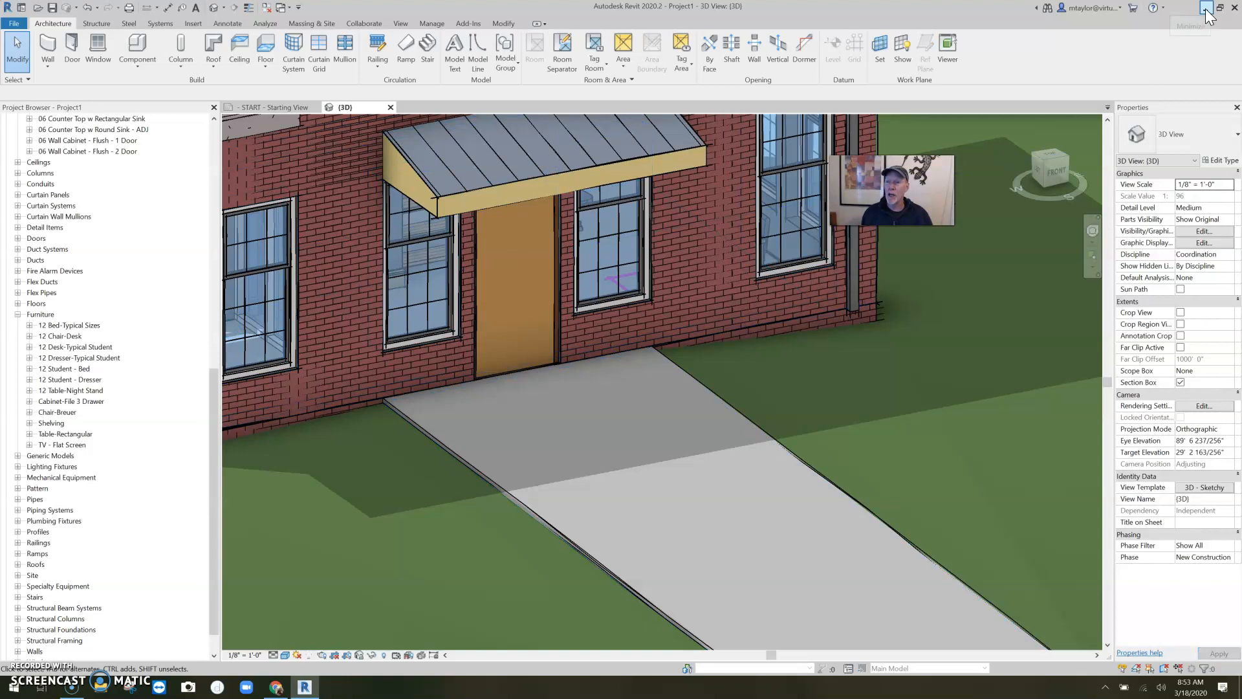
Step: In File Explorer, open Table-Dining Round.txt from Documents > REVIT LOCALS, examine its type listing, then close it and minimize the folder window
left_click(104, 688)
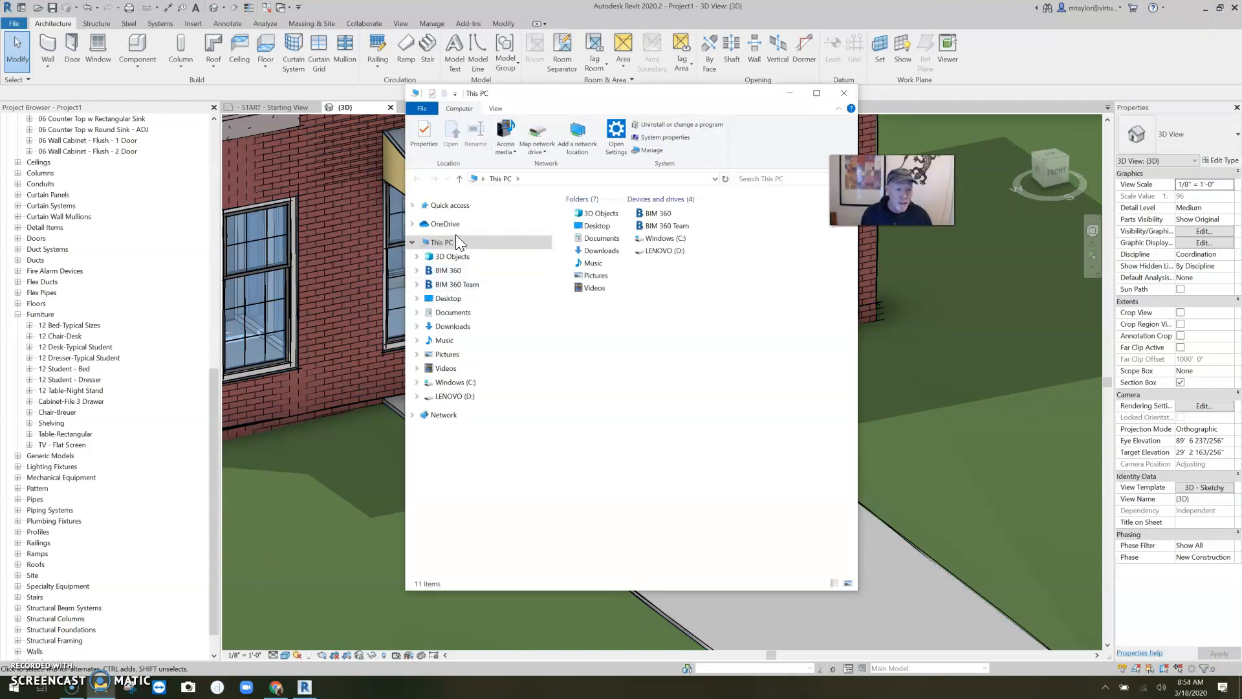
left_click(455, 313)
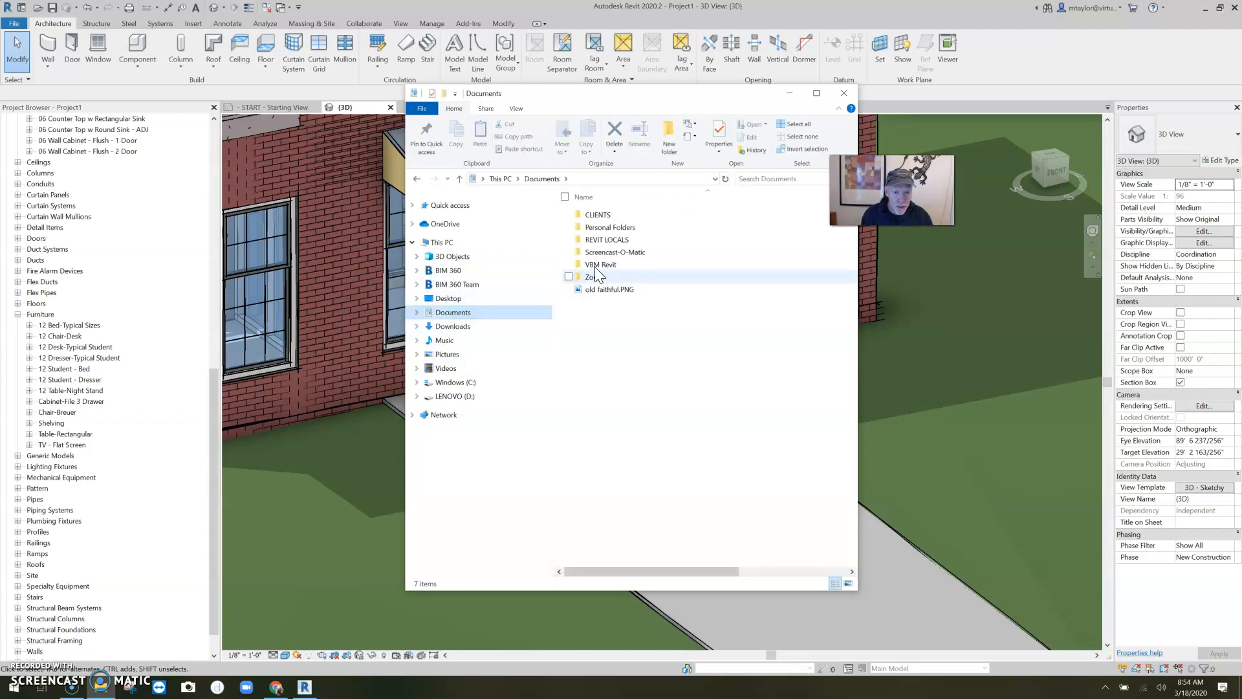
double_click(608, 242)
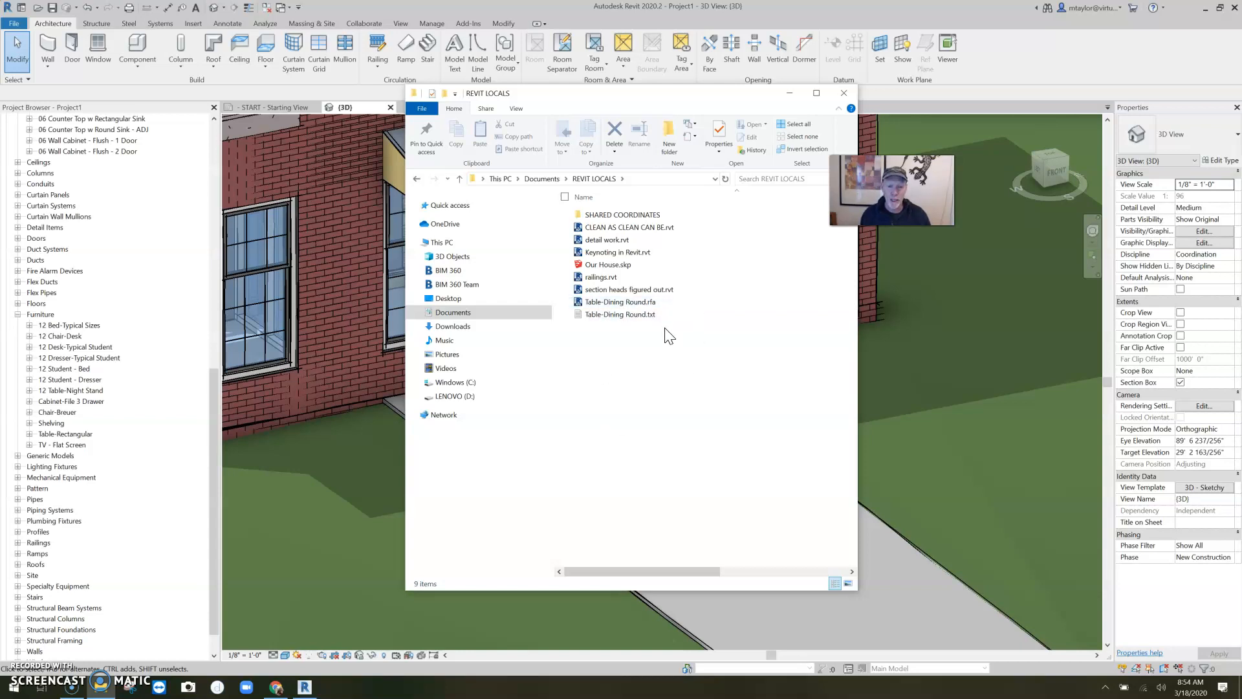
double_click(627, 315)
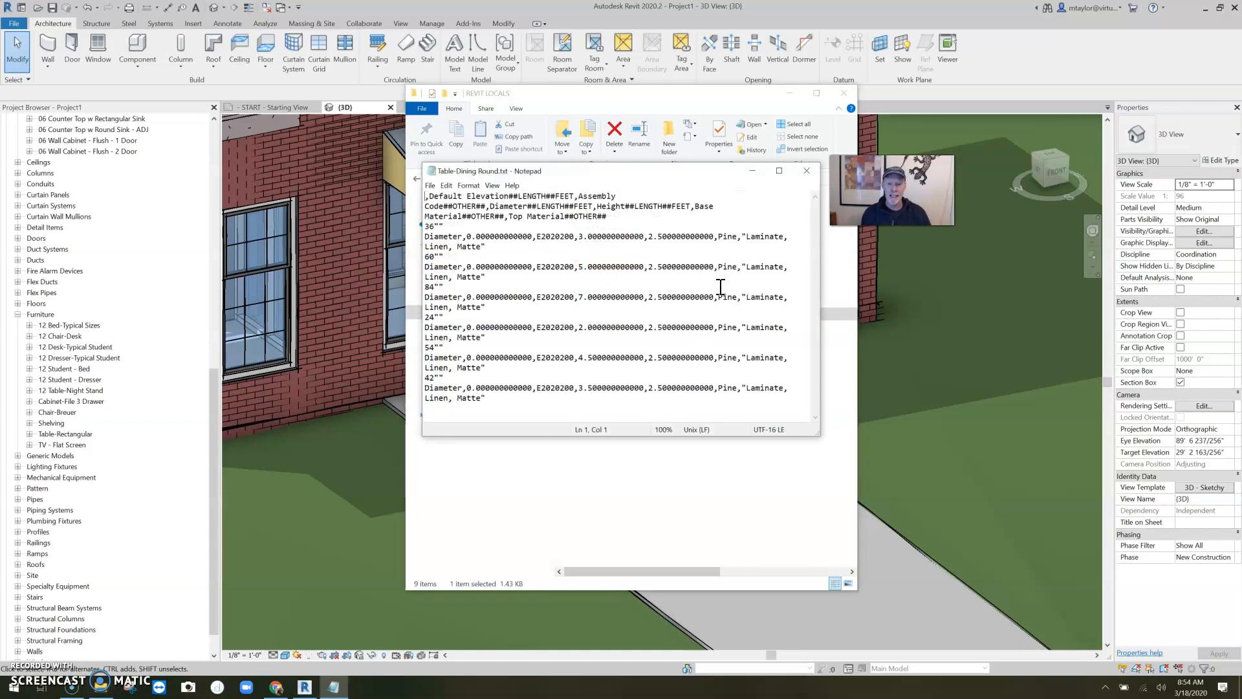
left_click(807, 171)
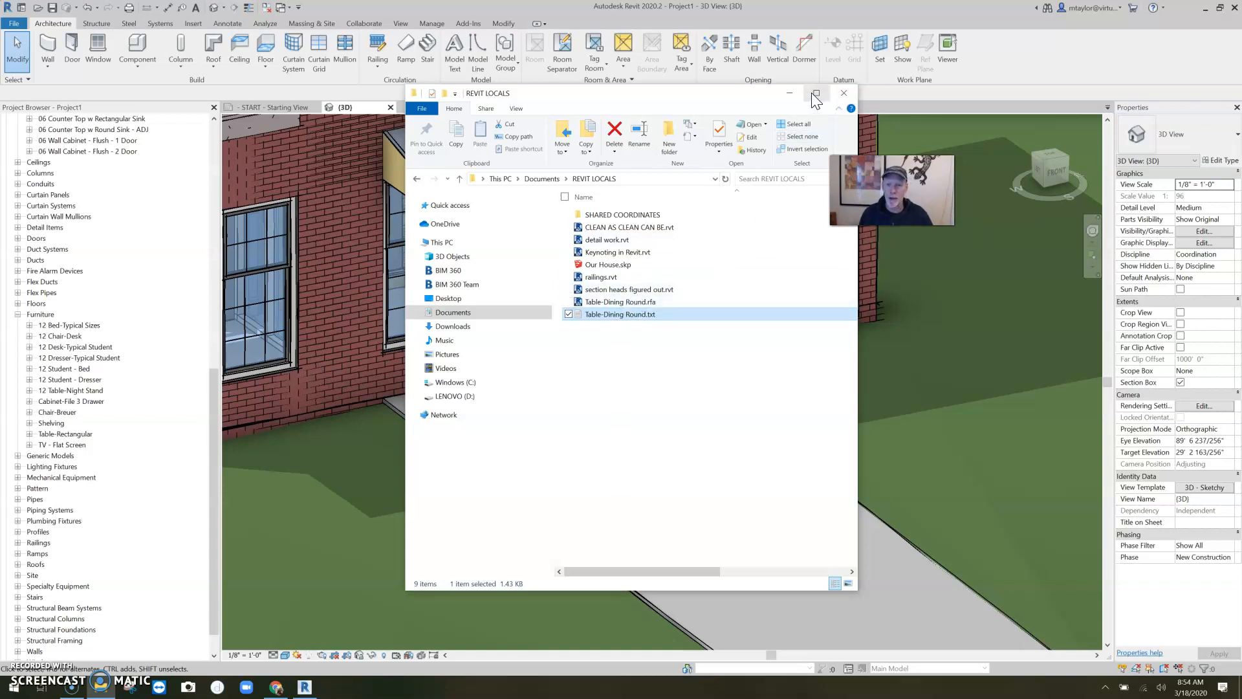
left_click(789, 93)
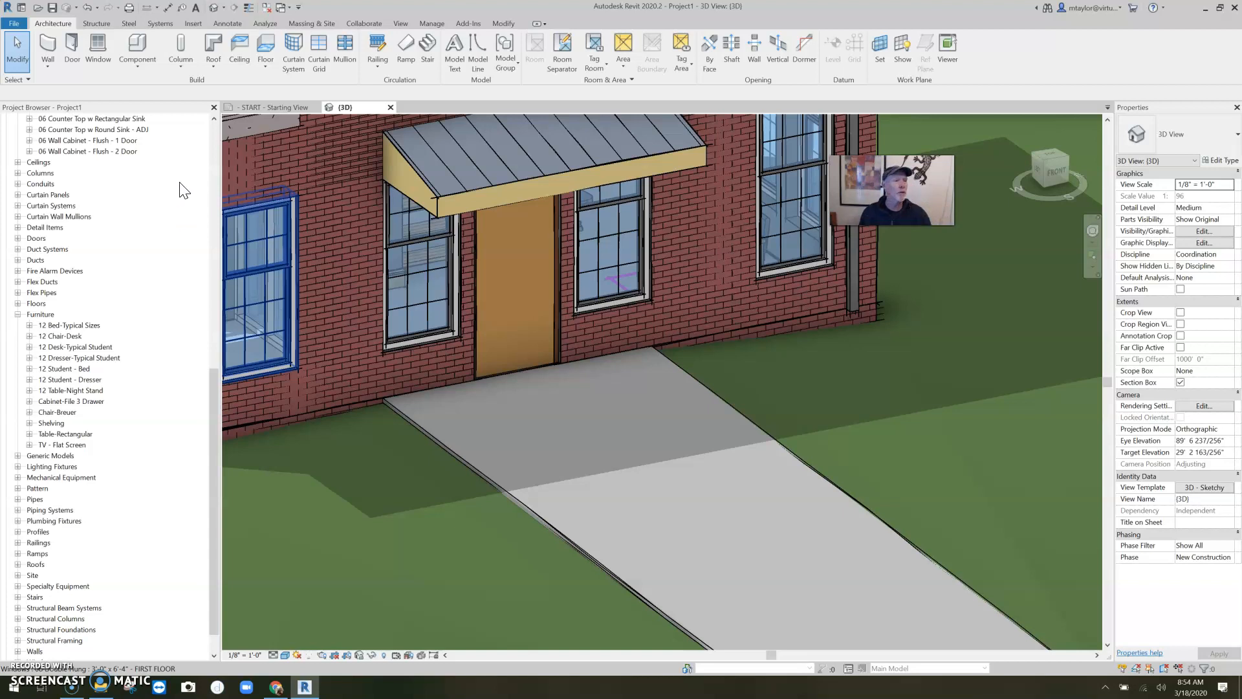
Step: Start loading the Table-Dining Round.rfa family from the REVIT LOCALS folder under Documents into the project
left_click(195, 22)
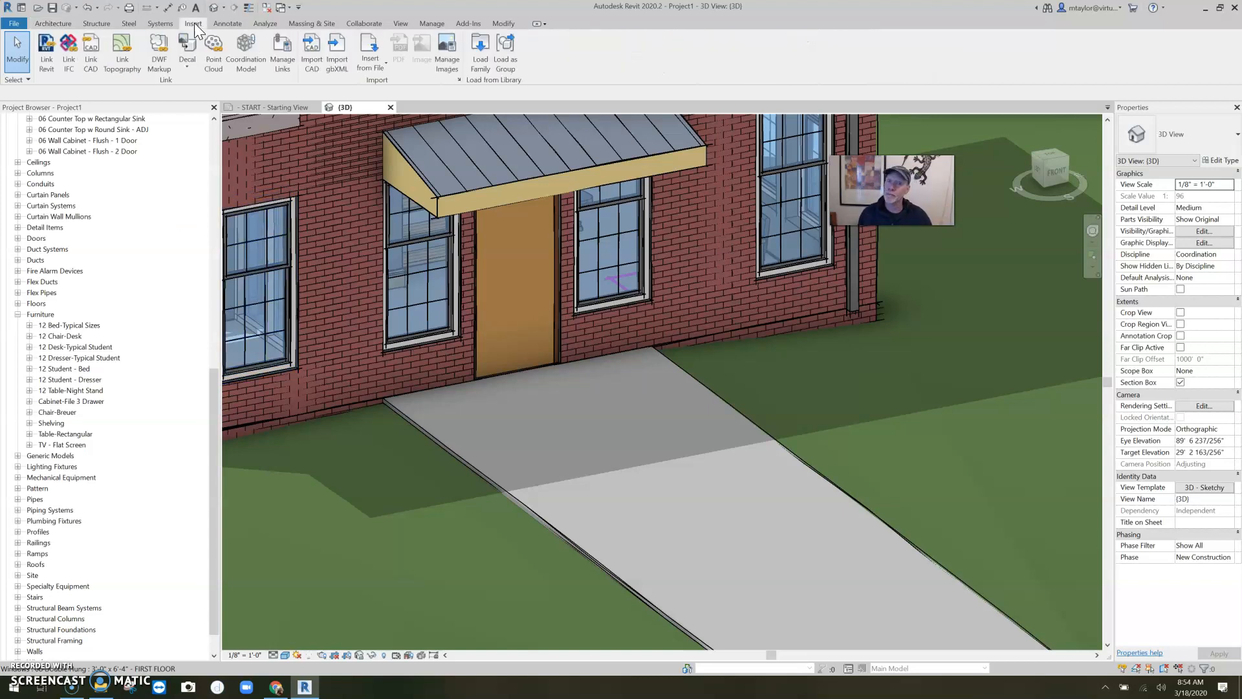
left_click(480, 58)
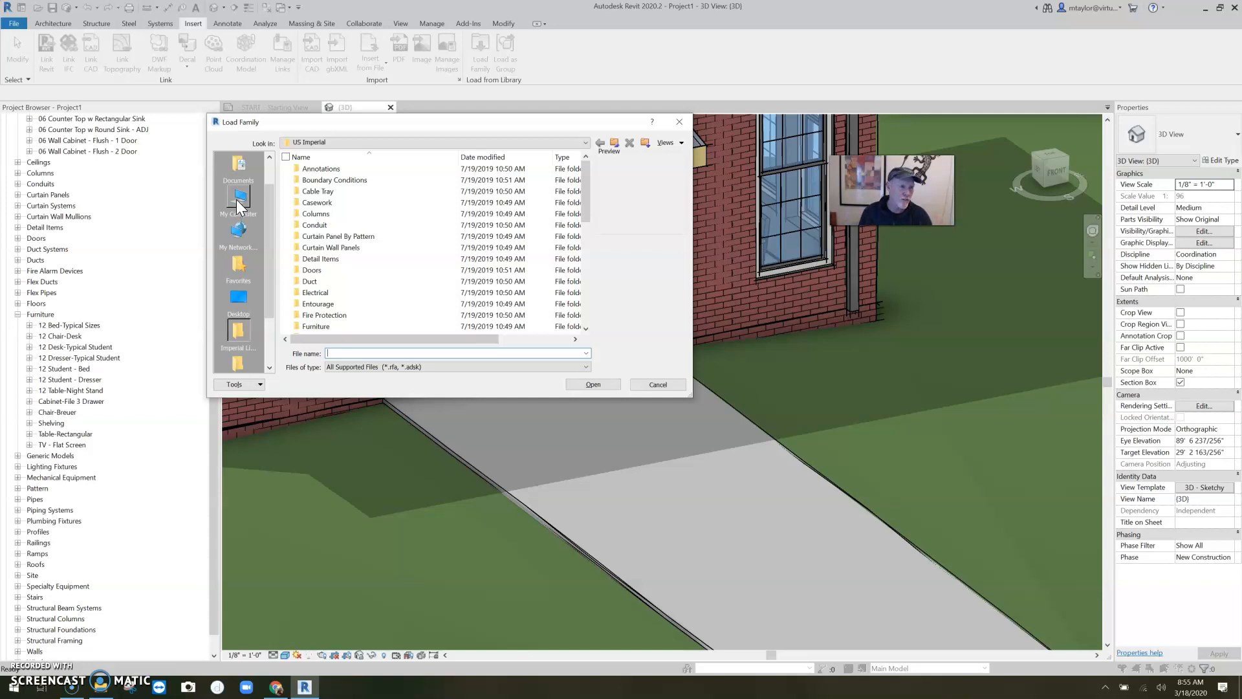
left_click(238, 168)
double_click(320, 191)
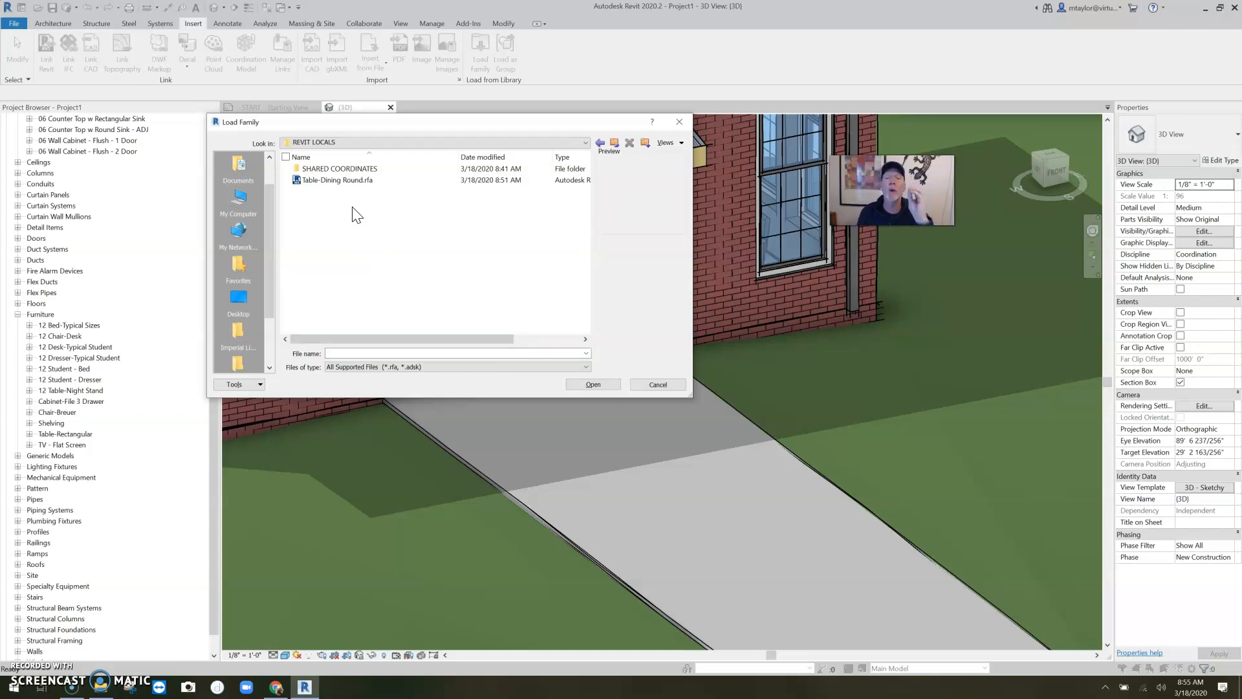
left_click(337, 180)
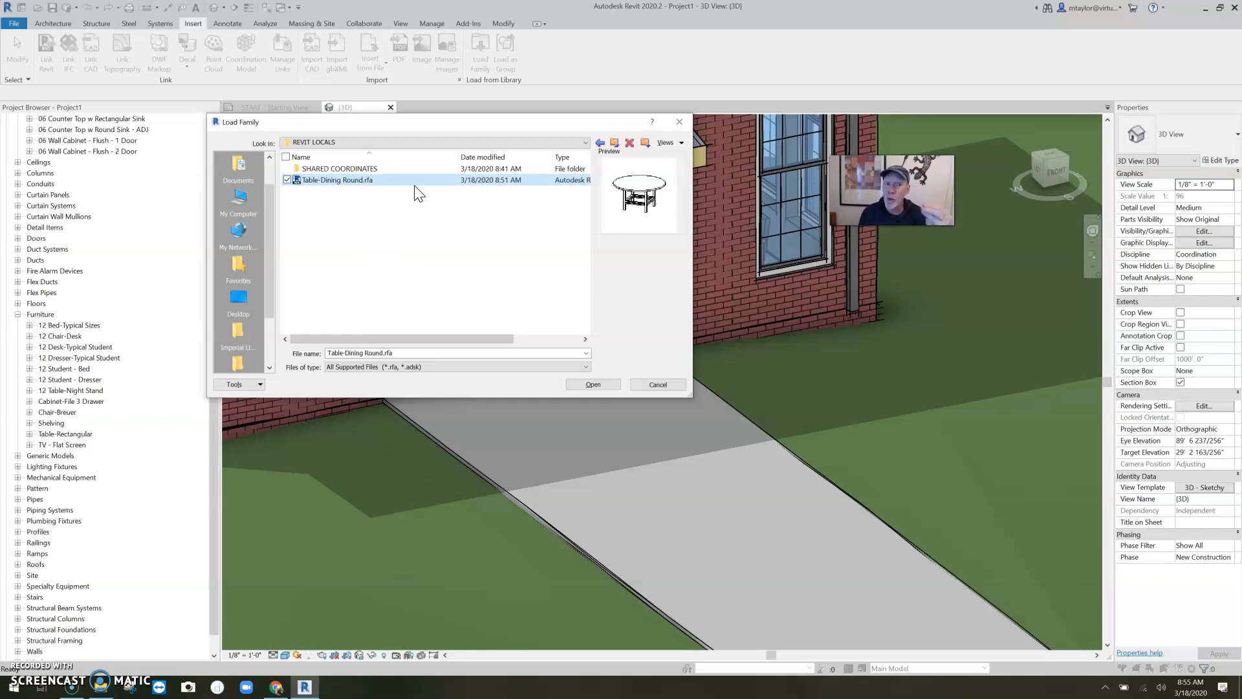
left_click_drag(434, 123, 515, 163)
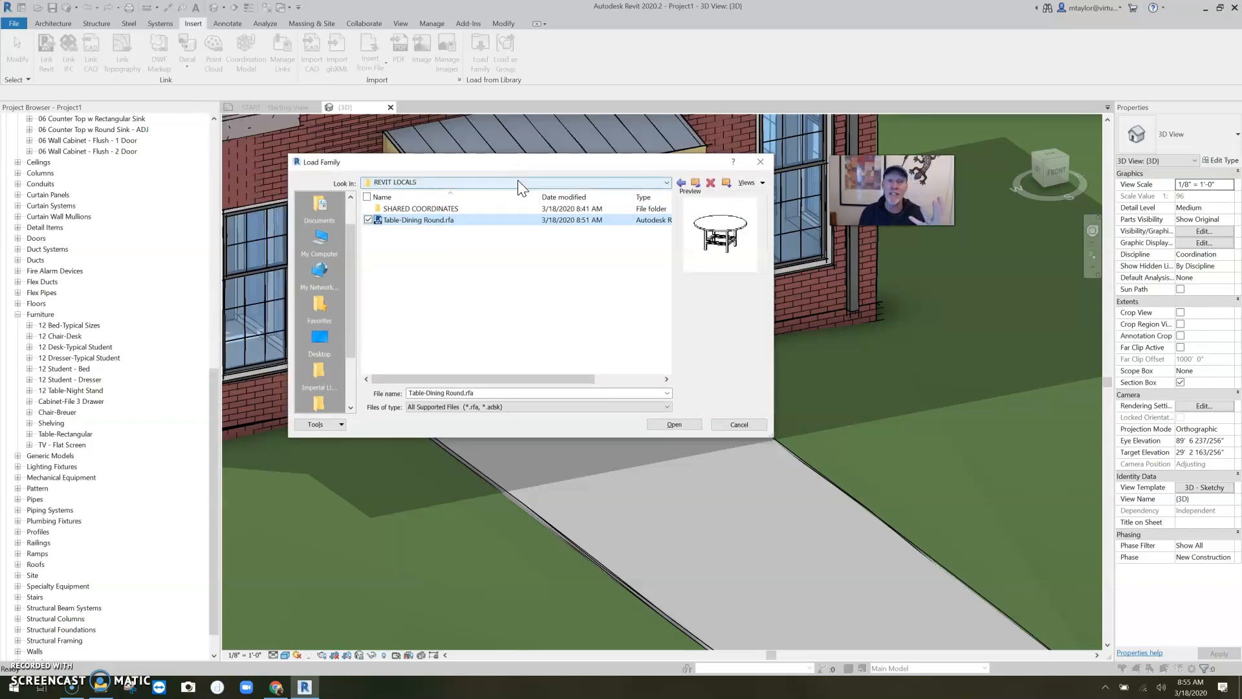
left_click(679, 423)
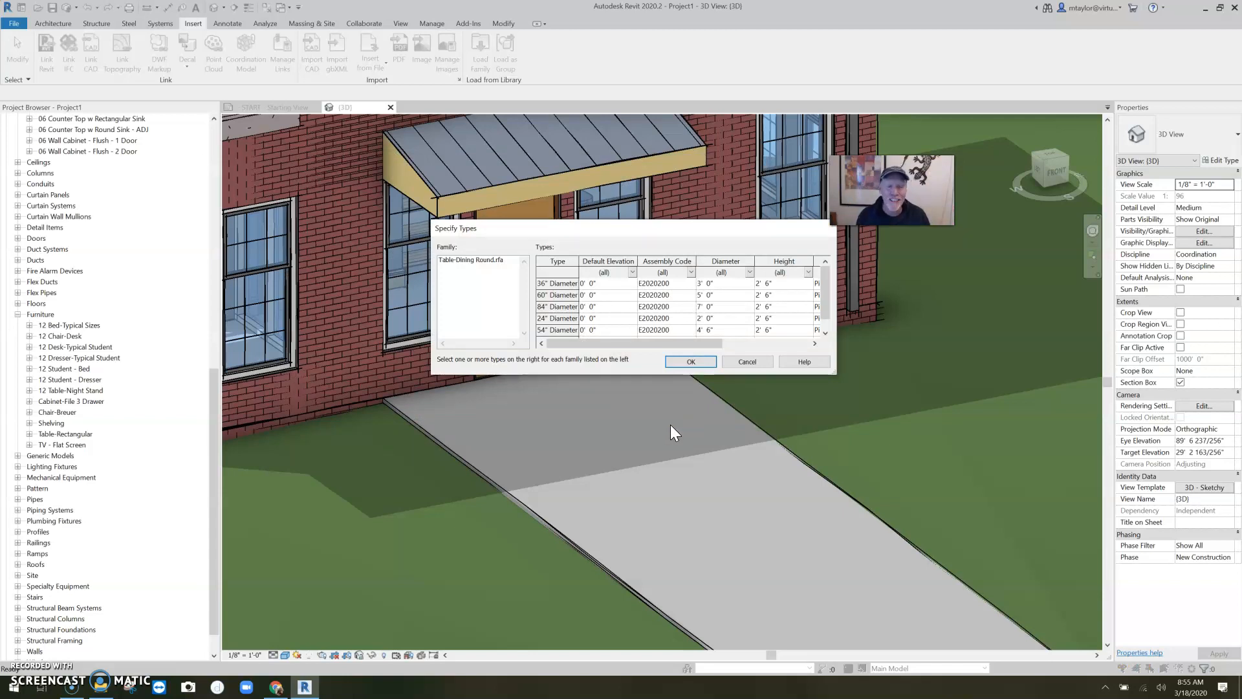
Step: Enlarge the type catalog and its Type column, and load only the 36" Diameter type of Table-Dining Round
left_click_drag(650, 374, 652, 464)
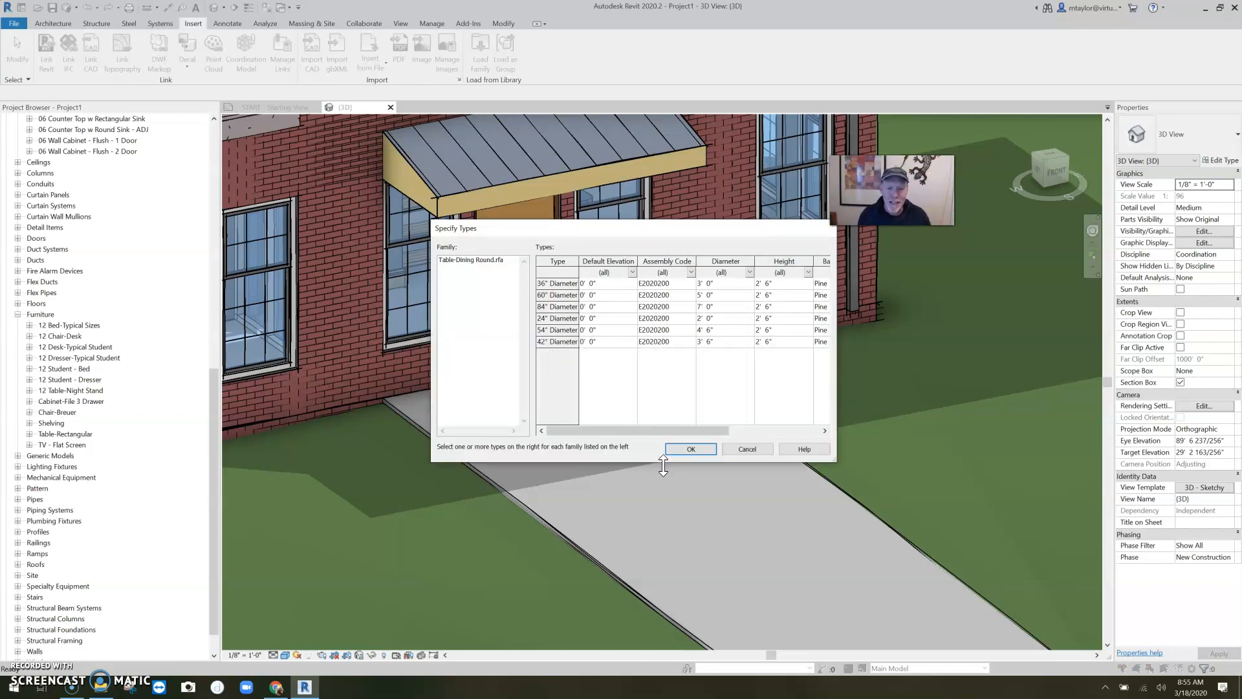
left_click_drag(836, 362, 948, 365)
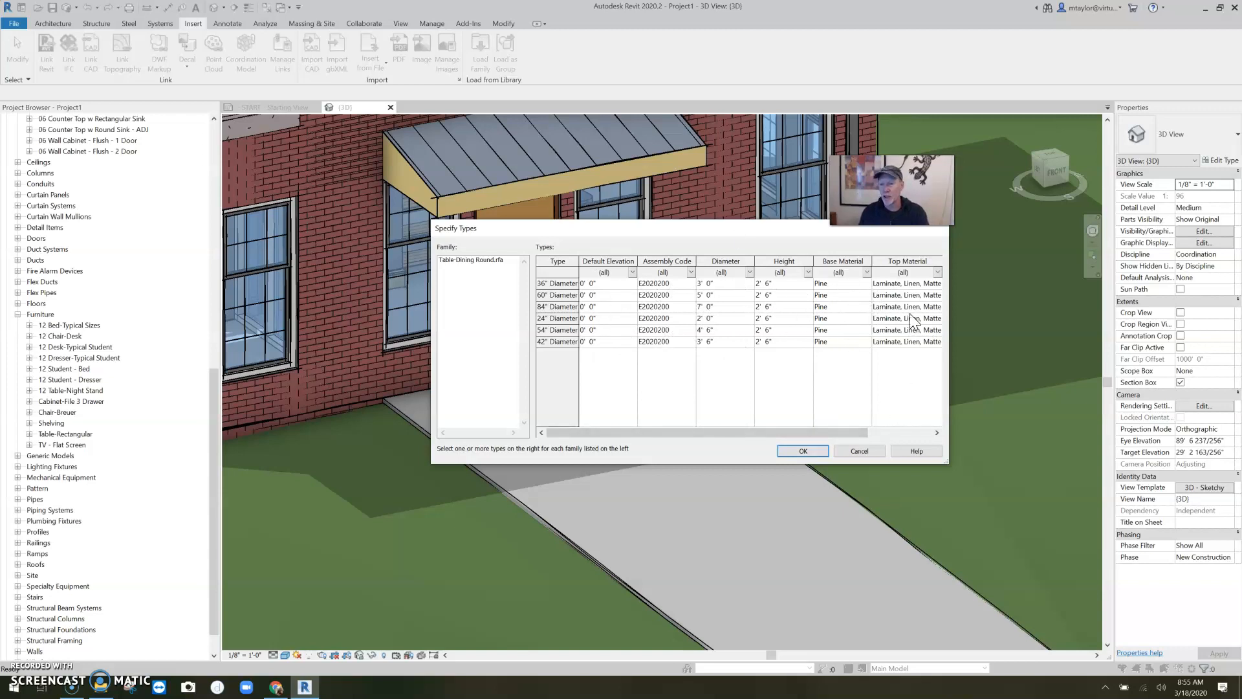
left_click_drag(840, 430, 789, 428)
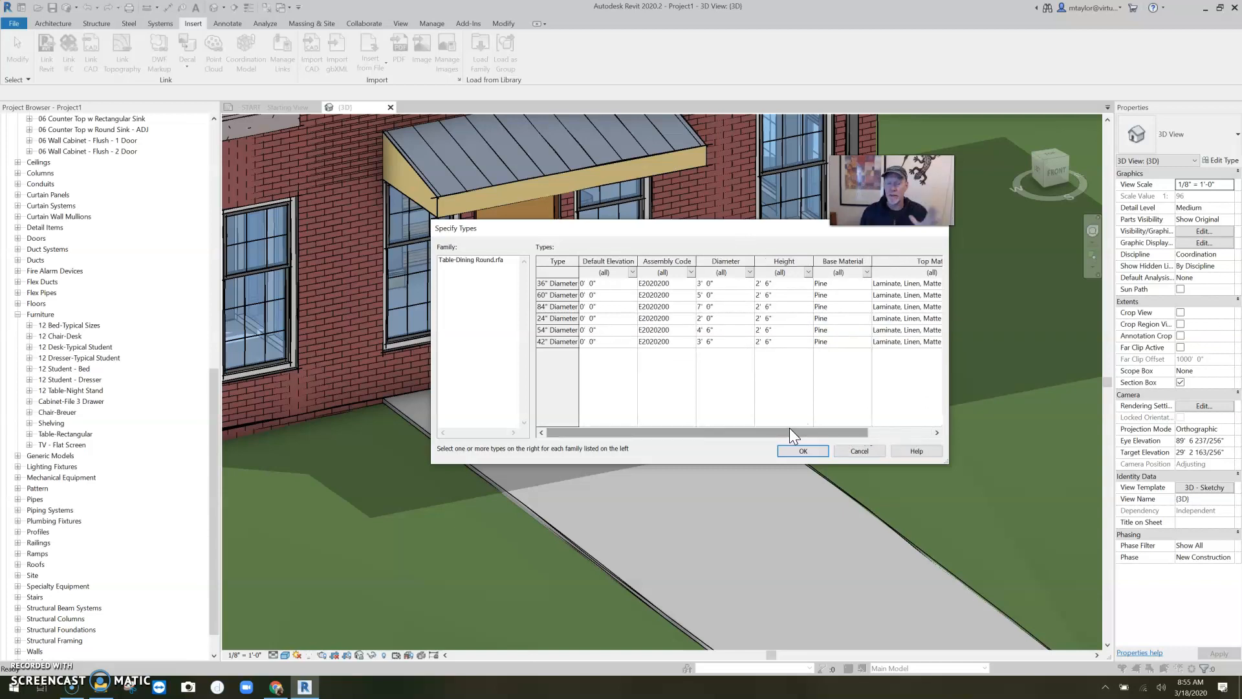
left_click(568, 285)
left_click_drag(579, 261, 610, 262)
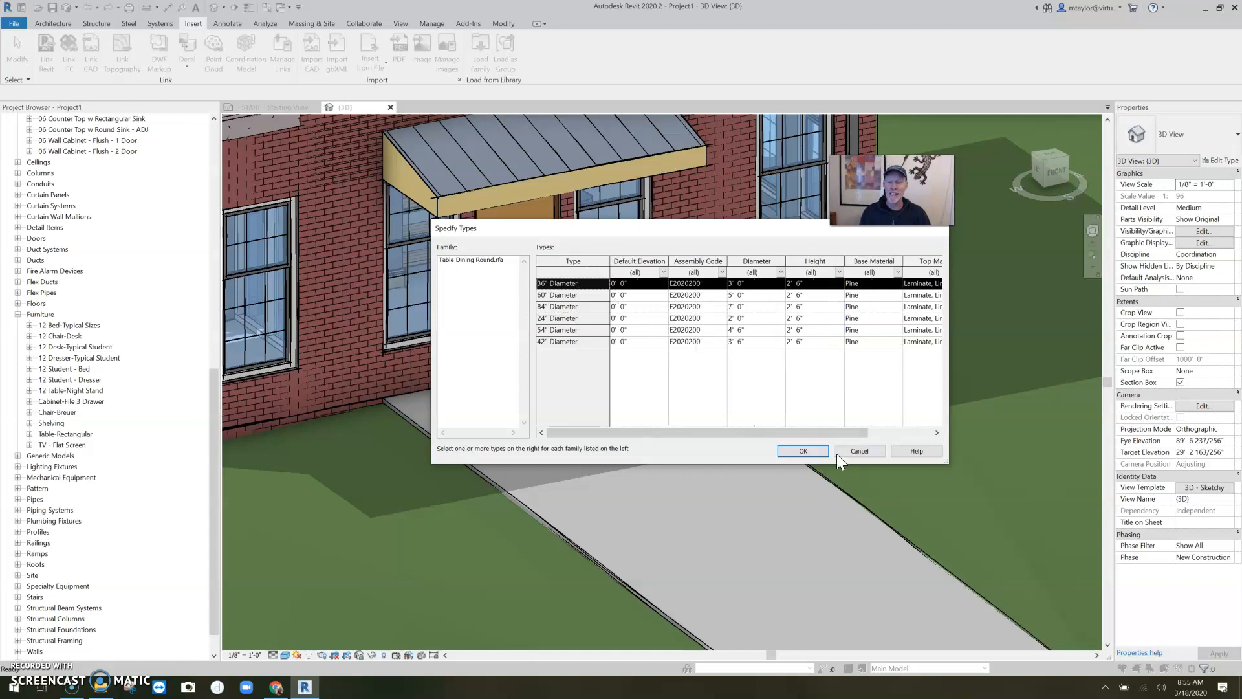
left_click(805, 450)
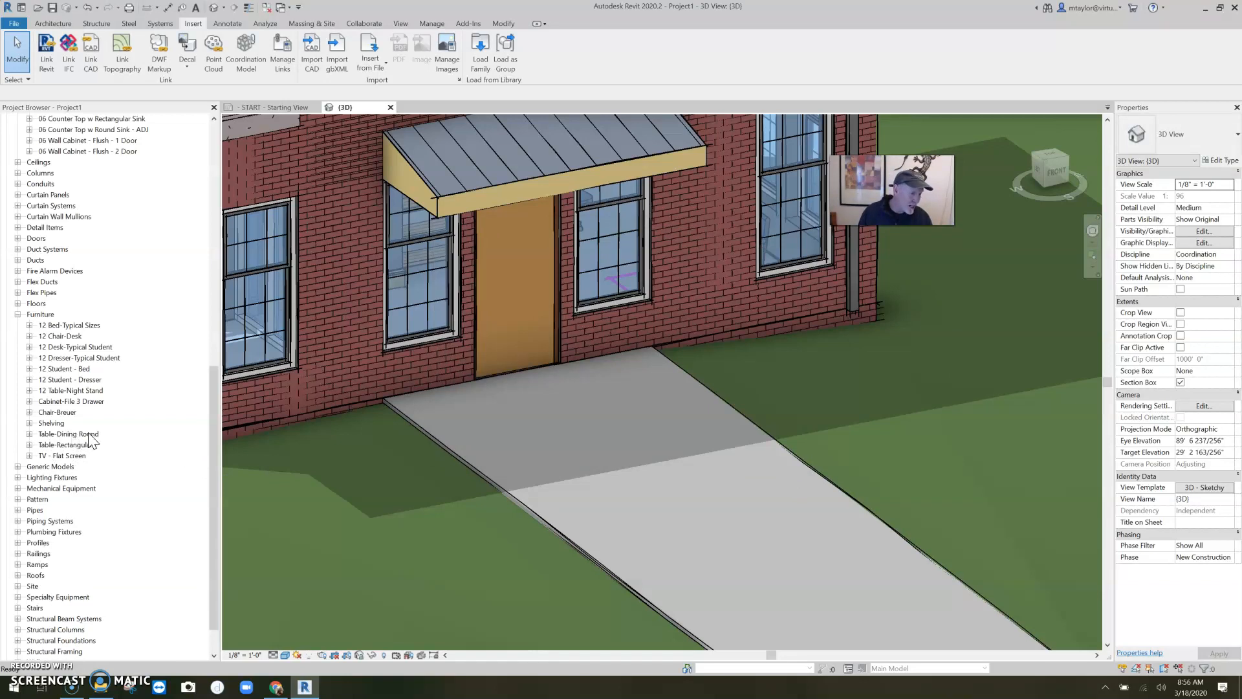
Step: Place one 36" Diameter Table-Dining Round on the walkway in front of the door and end the placement
left_click(29, 434)
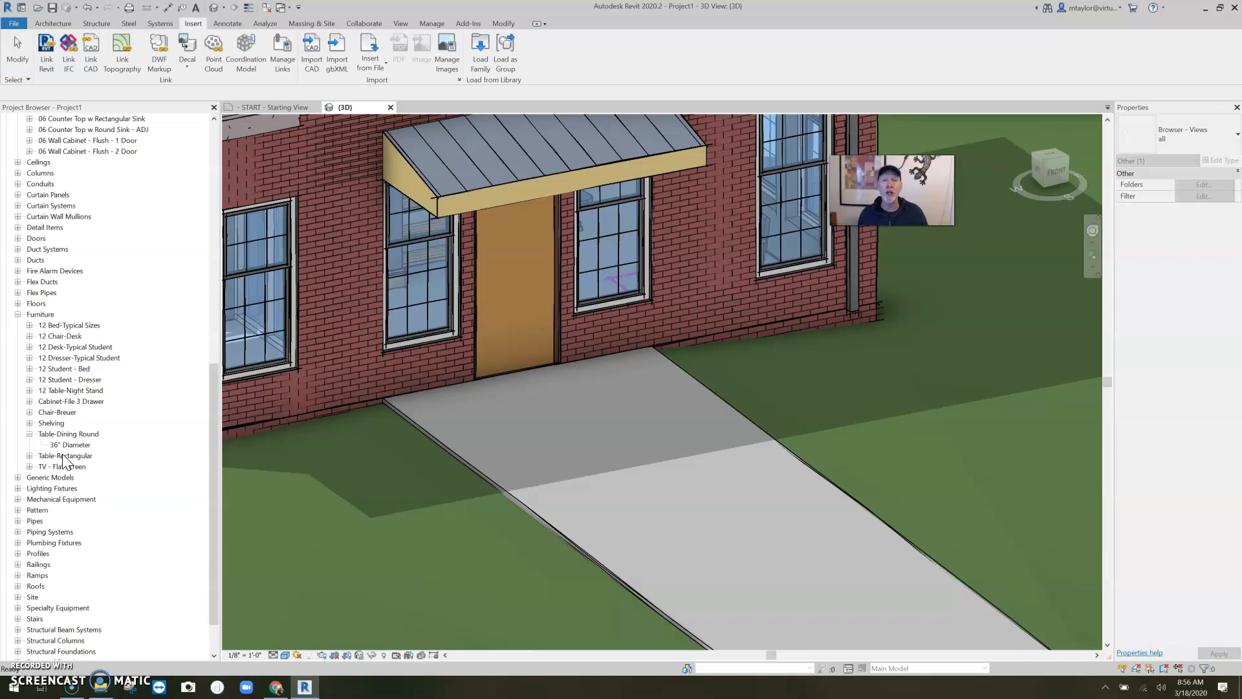
left_click(69, 445)
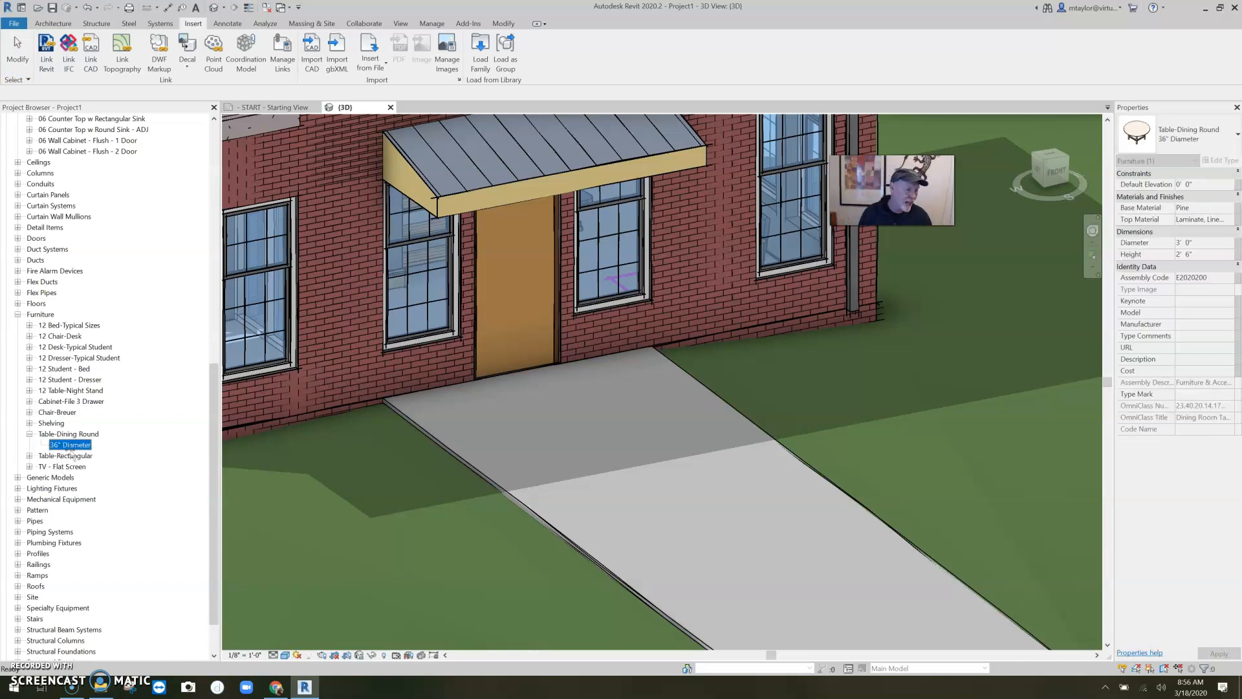
left_click_drag(577, 412, 582, 412)
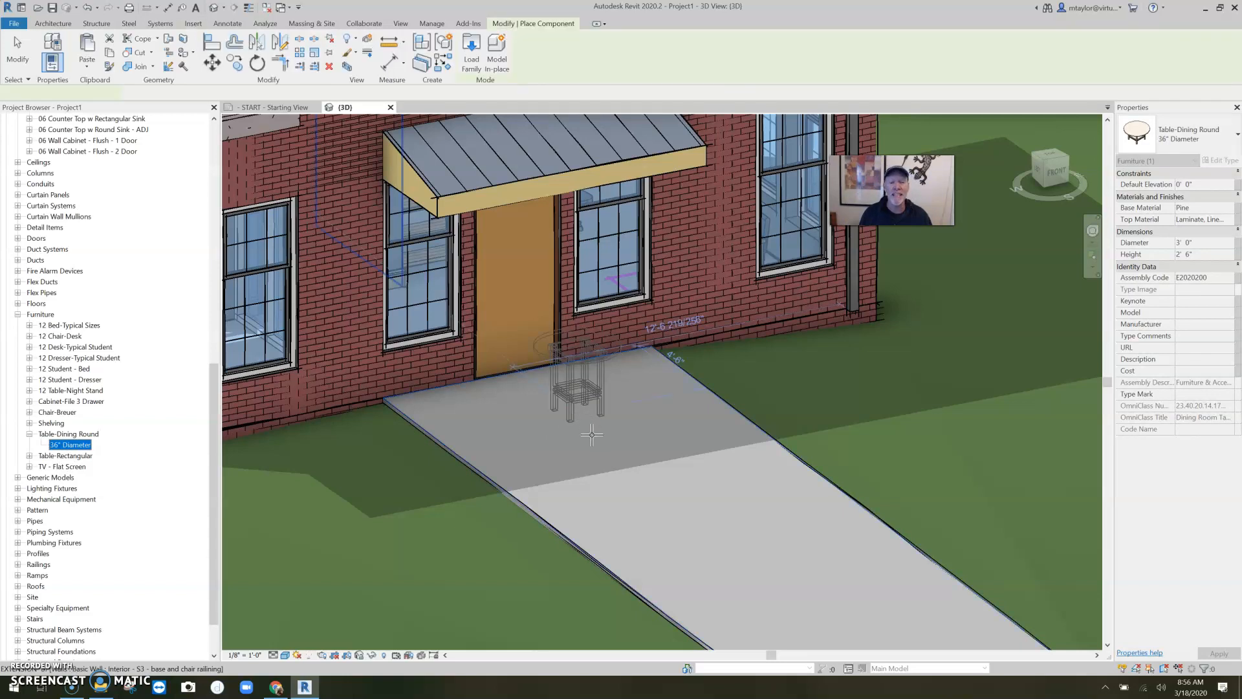
left_click(583, 436)
key("Escape")
key("Escape")
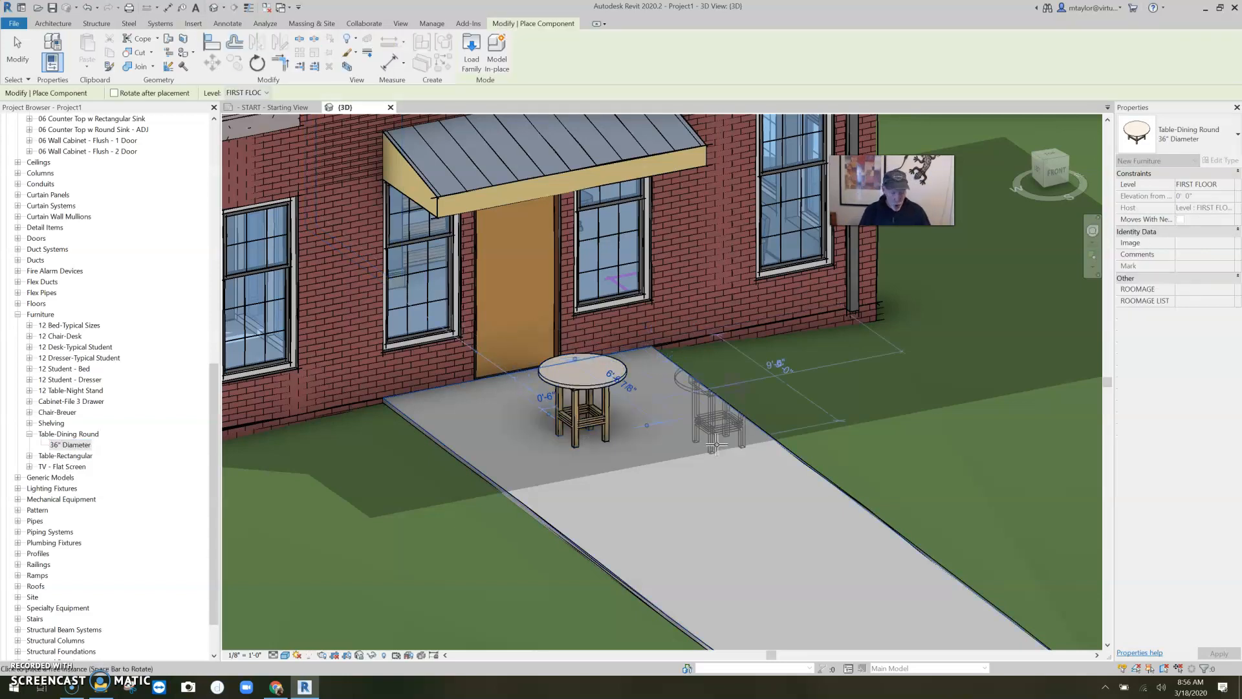